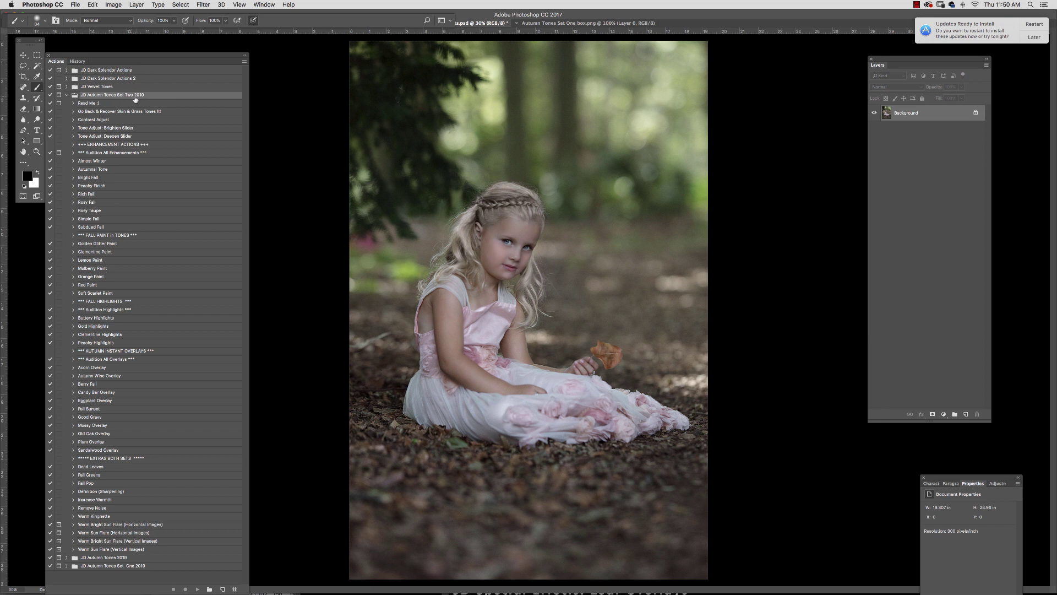
- Run the Audition All Enhancements action from the Autumn Tones Set Two 2016 set and continue past its message
{"action": "left_click", "coordinate": [109, 153]}
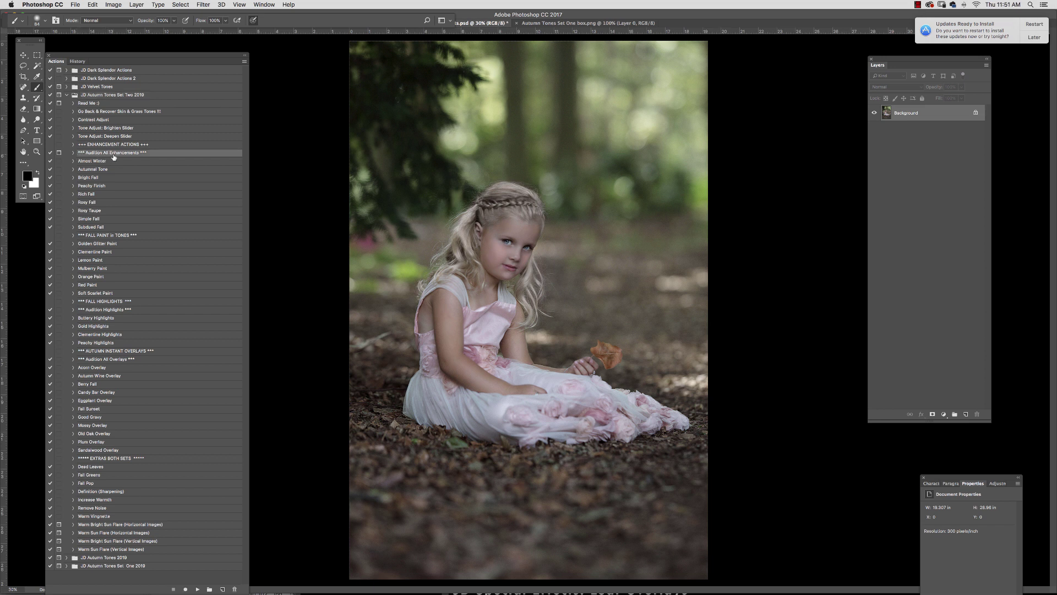
{"action": "left_click", "coordinate": [198, 589]}
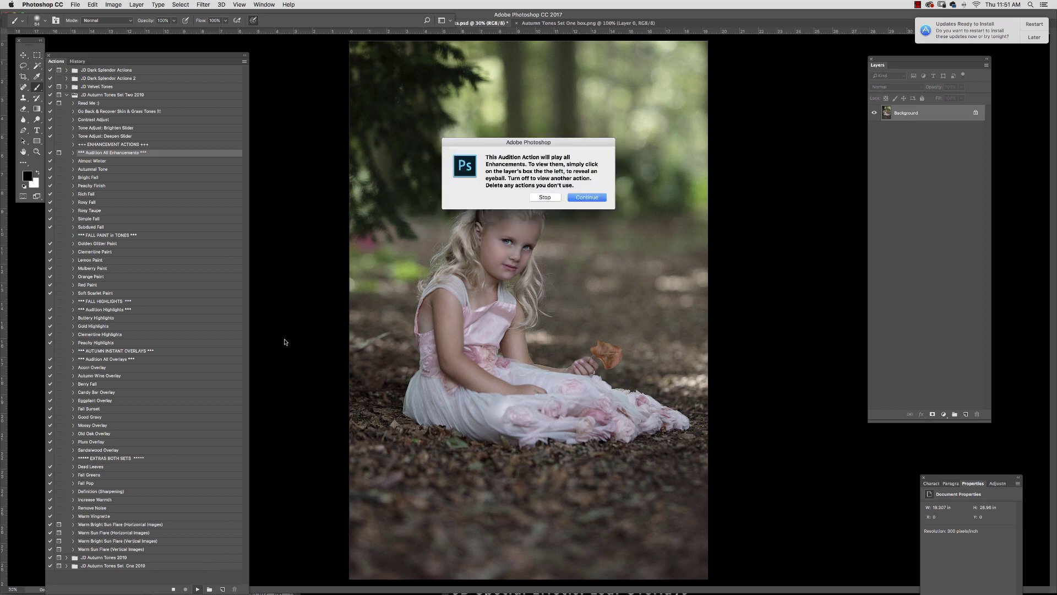
{"action": "left_click", "coordinate": [594, 199]}
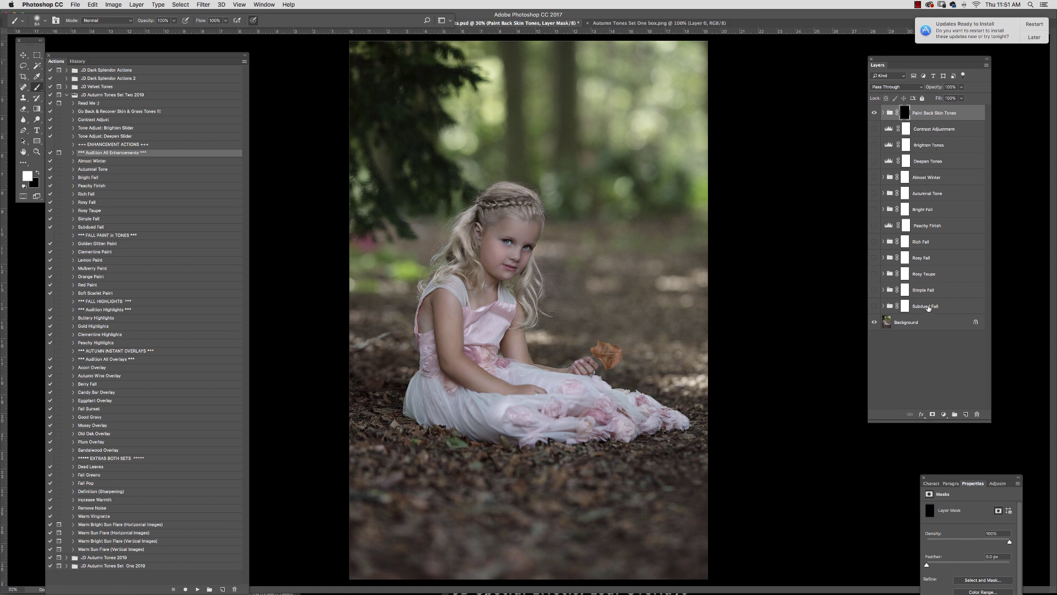
- Preview the Subdued Fall, Simple Fall, Rosy Taupe and Rosy Fall enhancements on the photo one at a time
{"action": "left_click", "coordinate": [905, 306]}
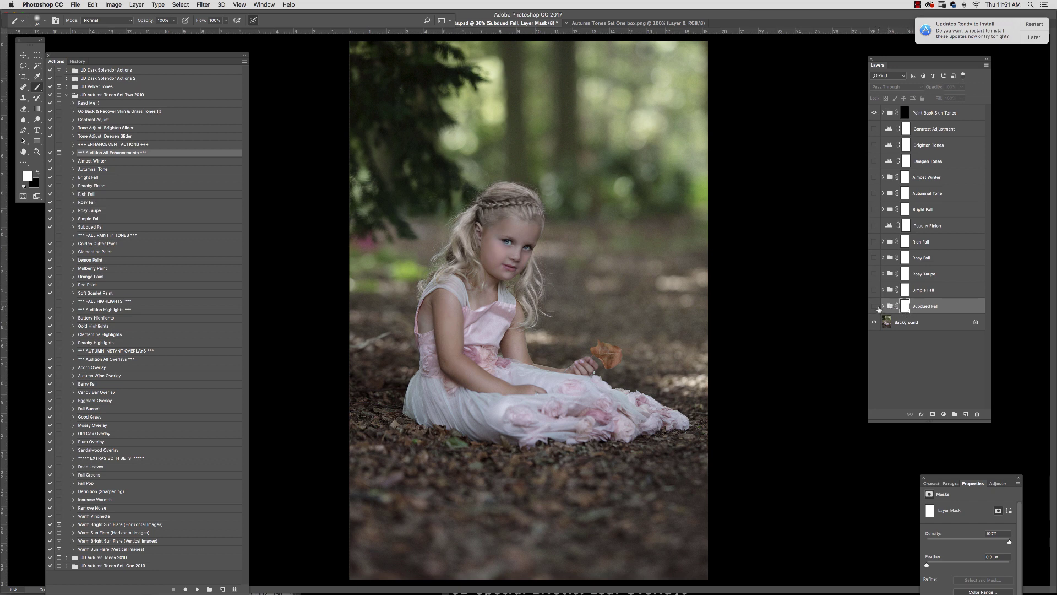
{"action": "left_click", "coordinate": [875, 307]}
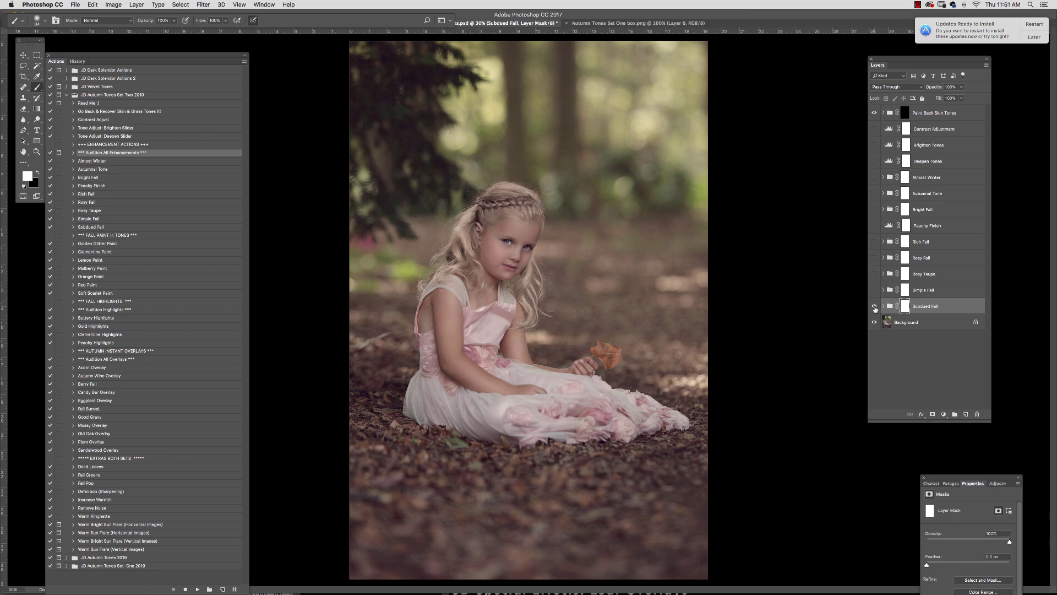
{"action": "left_click", "coordinate": [874, 307]}
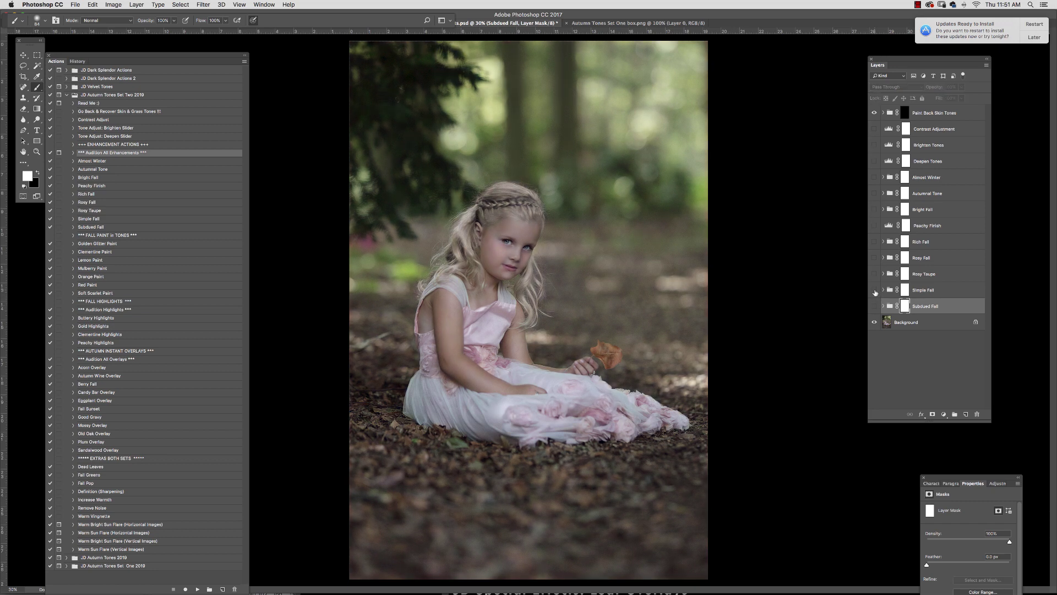
{"action": "left_click", "coordinate": [875, 291]}
{"action": "left_click", "coordinate": [875, 274]}
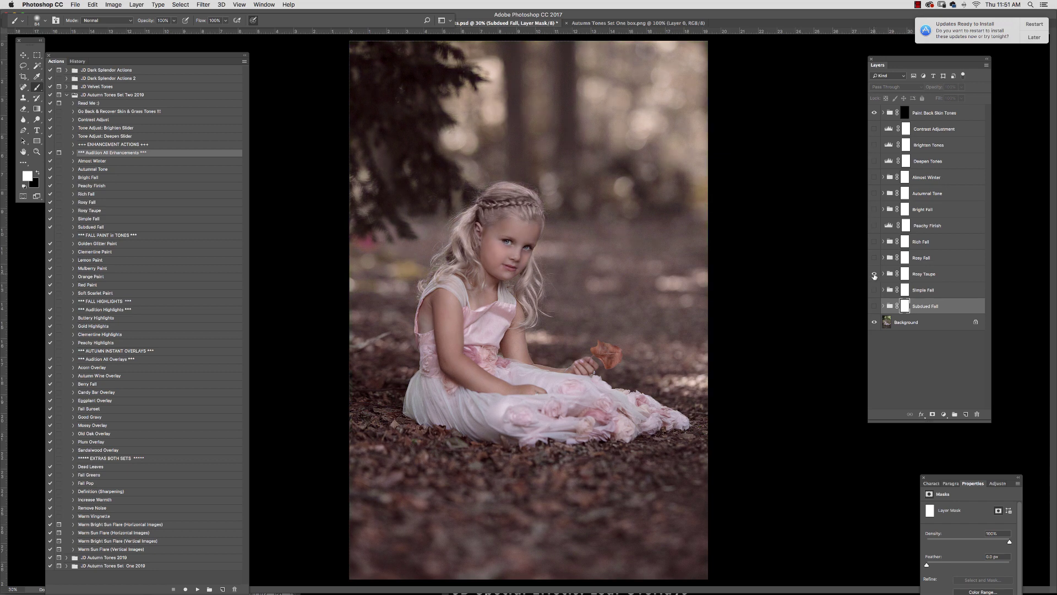
{"action": "left_click", "coordinate": [875, 274]}
{"action": "left_click", "coordinate": [874, 258]}
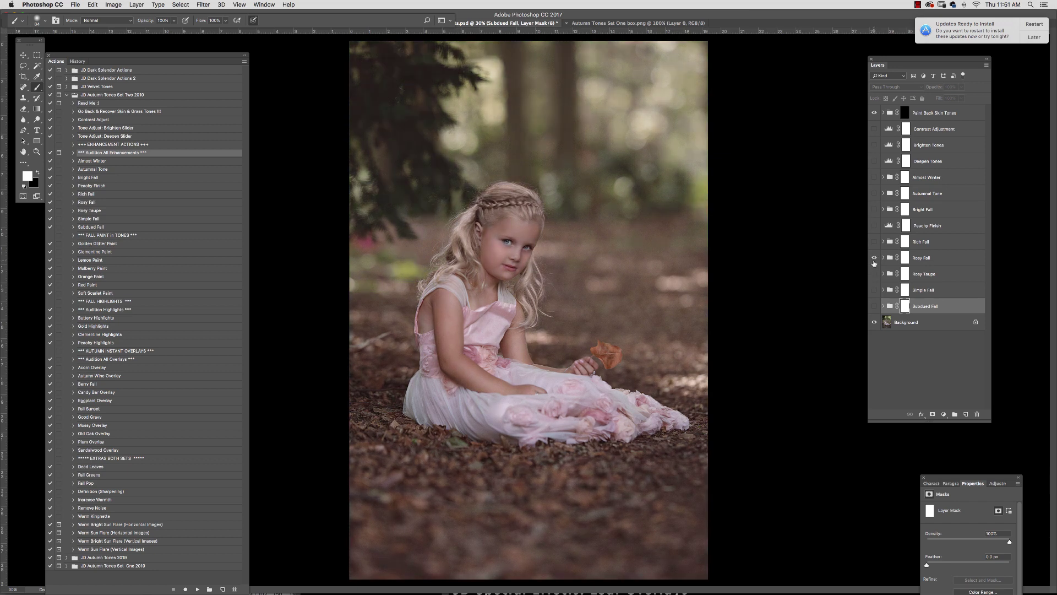
{"action": "left_click", "coordinate": [874, 258]}
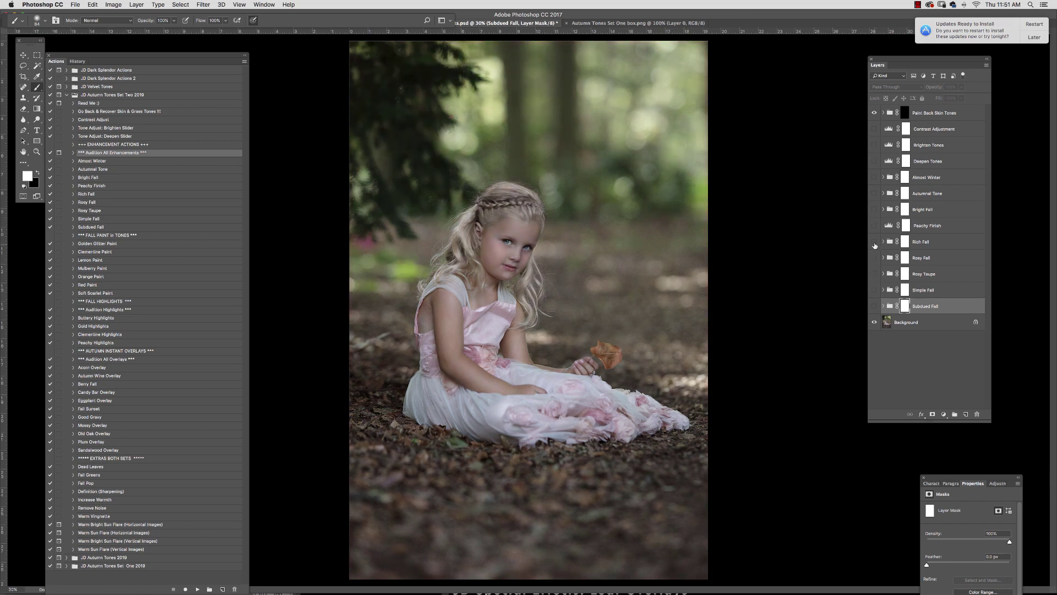
- Preview the Rich Fall, Peachy Finish, Bright Fall, Autumnal Tone and Almost Winter enhancements one at a time
{"action": "left_click", "coordinate": [875, 242]}
{"action": "left_click", "coordinate": [875, 242]}
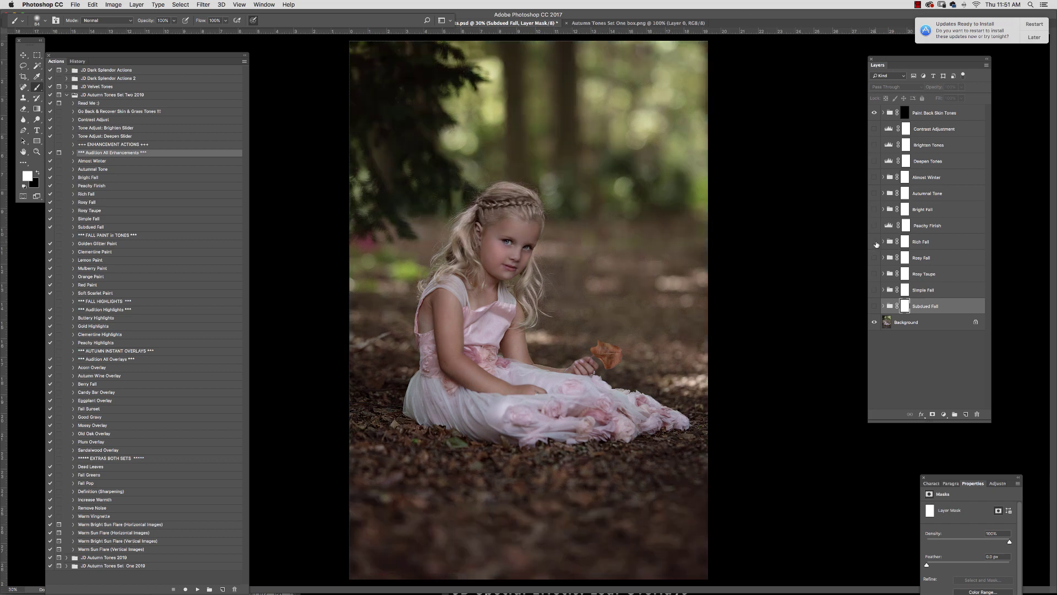
{"action": "left_click", "coordinate": [875, 226]}
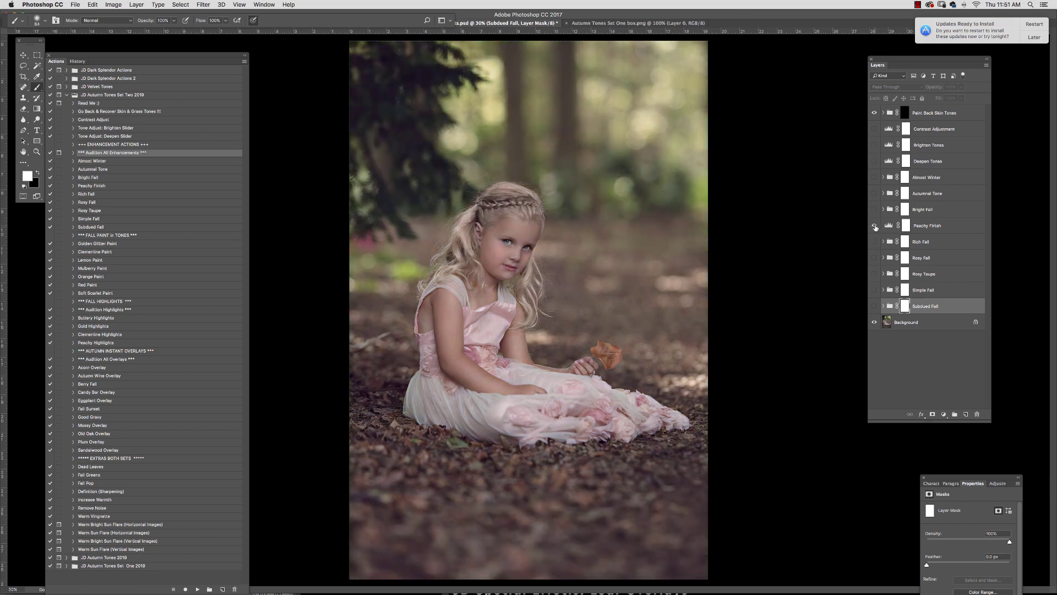
{"action": "left_click", "coordinate": [875, 226]}
{"action": "left_click", "coordinate": [875, 210]}
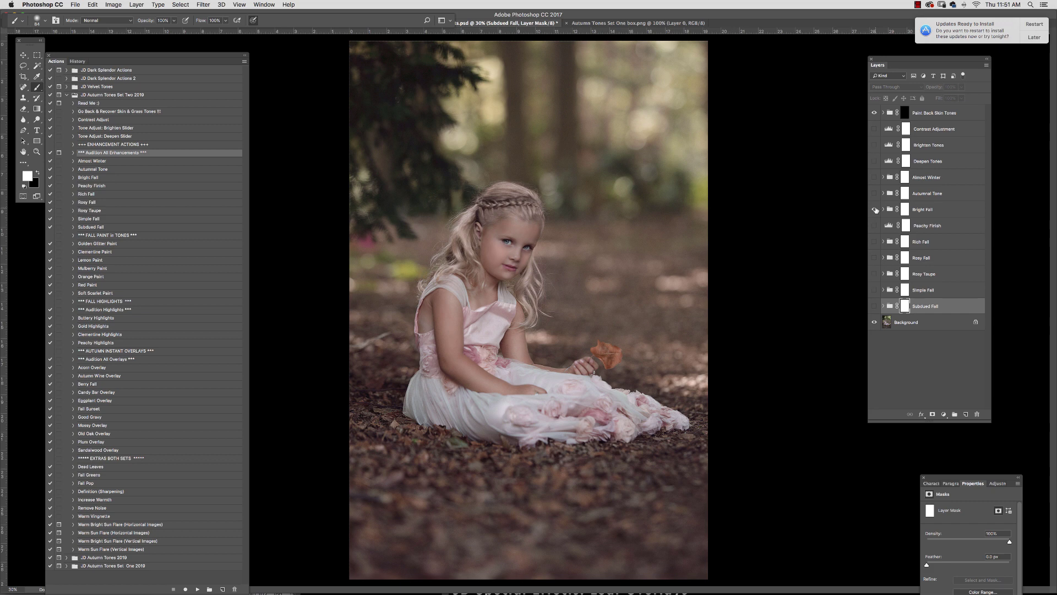
{"action": "left_click", "coordinate": [875, 210]}
{"action": "left_click", "coordinate": [874, 193]}
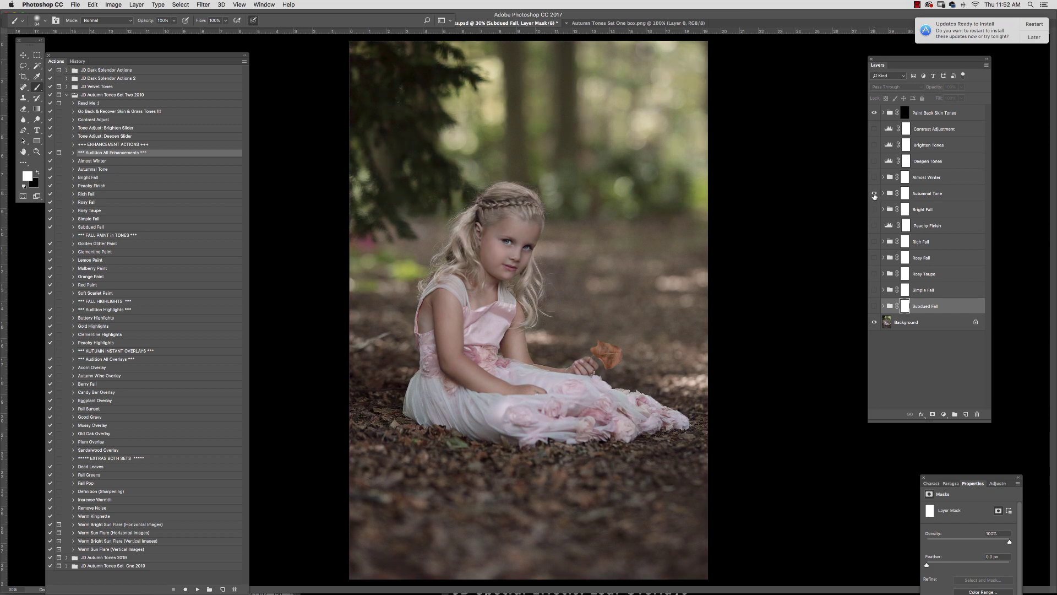
{"action": "left_click", "coordinate": [875, 194]}
{"action": "left_click", "coordinate": [875, 177]}
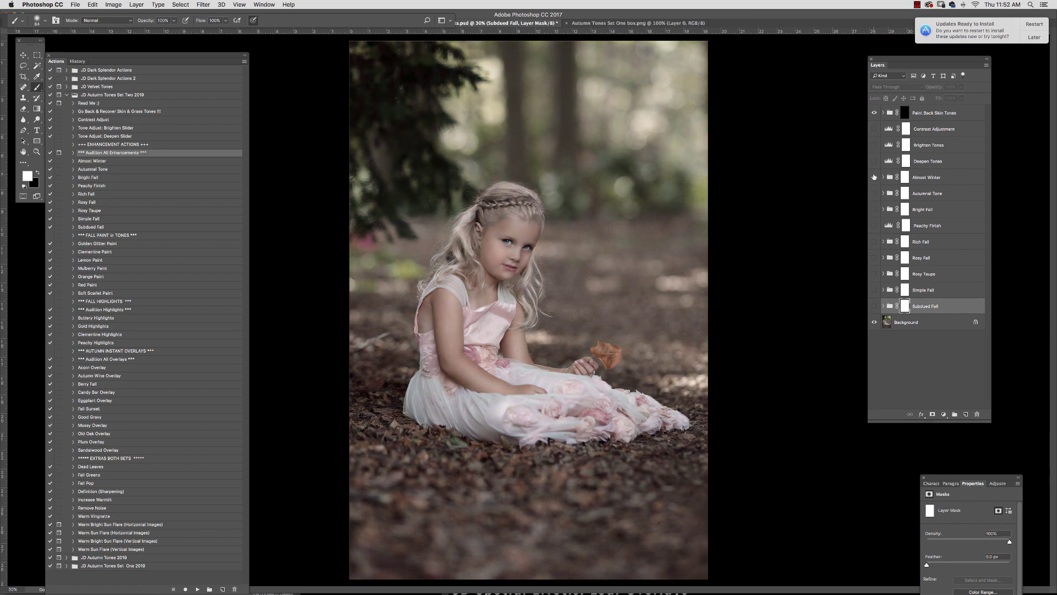
{"action": "left_click", "coordinate": [874, 177]}
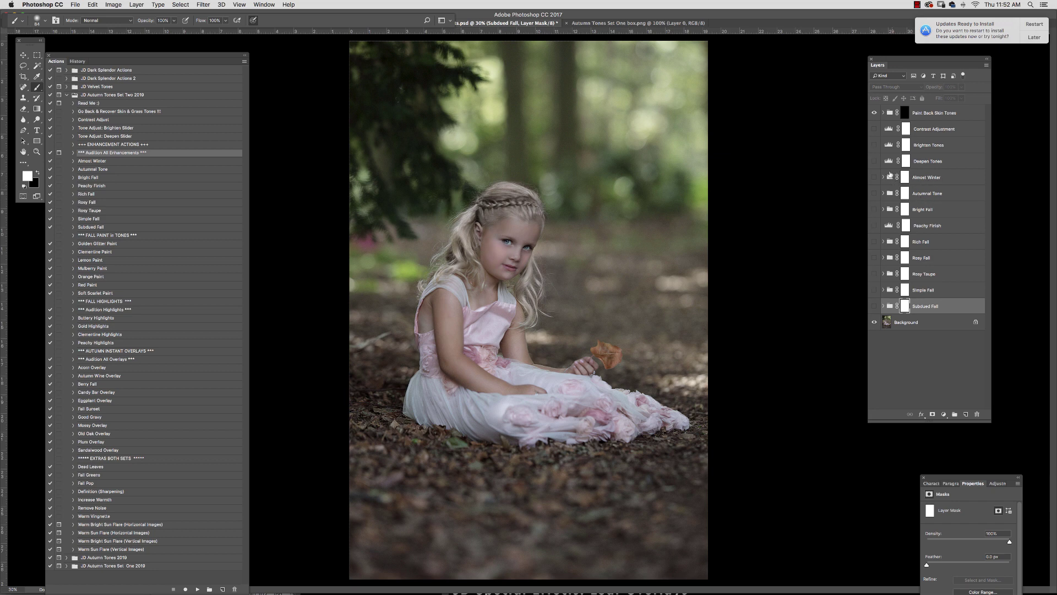
- Make the Almost Winter group and the Deepen Tones layer visible
{"action": "left_click", "coordinate": [874, 177]}
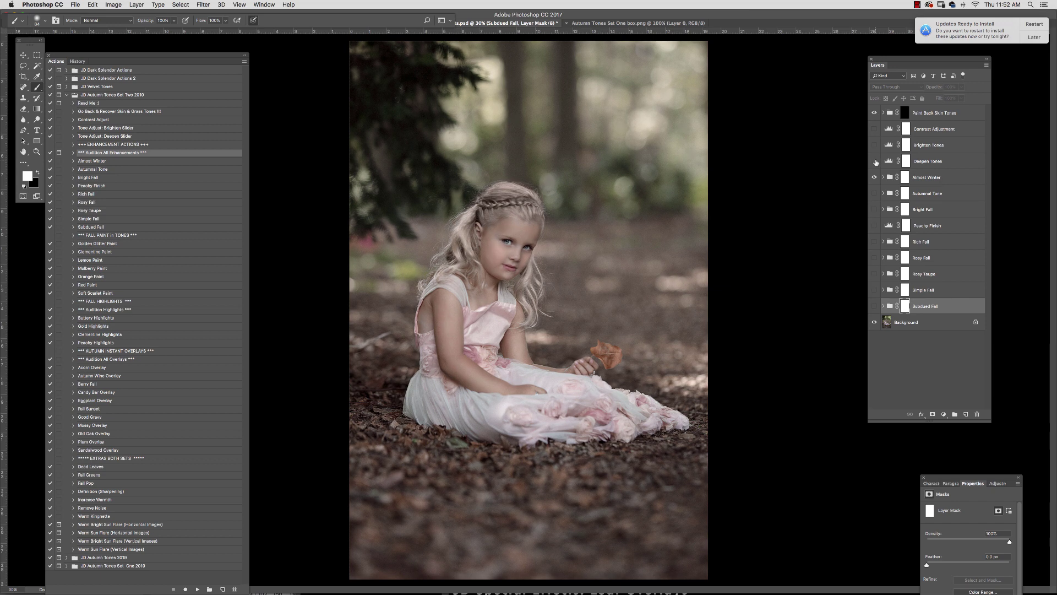
{"action": "left_click", "coordinate": [875, 161]}
{"action": "left_click", "coordinate": [927, 164]}
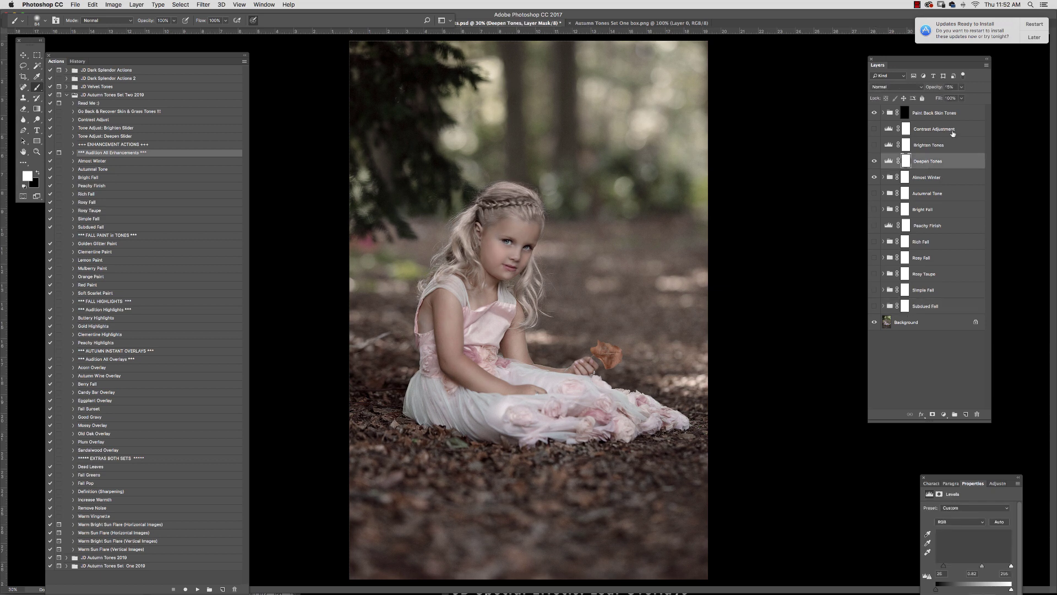
- Make the Contrast Adjustment layer visible and fine-tune its opacity
{"action": "left_click", "coordinate": [905, 130]}
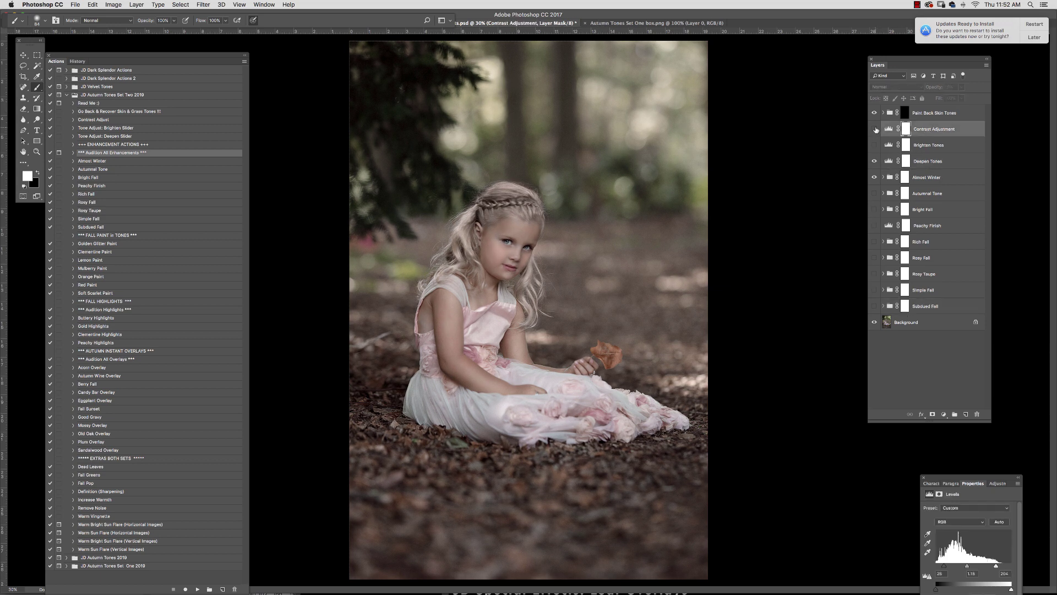
{"action": "left_click", "coordinate": [875, 129]}
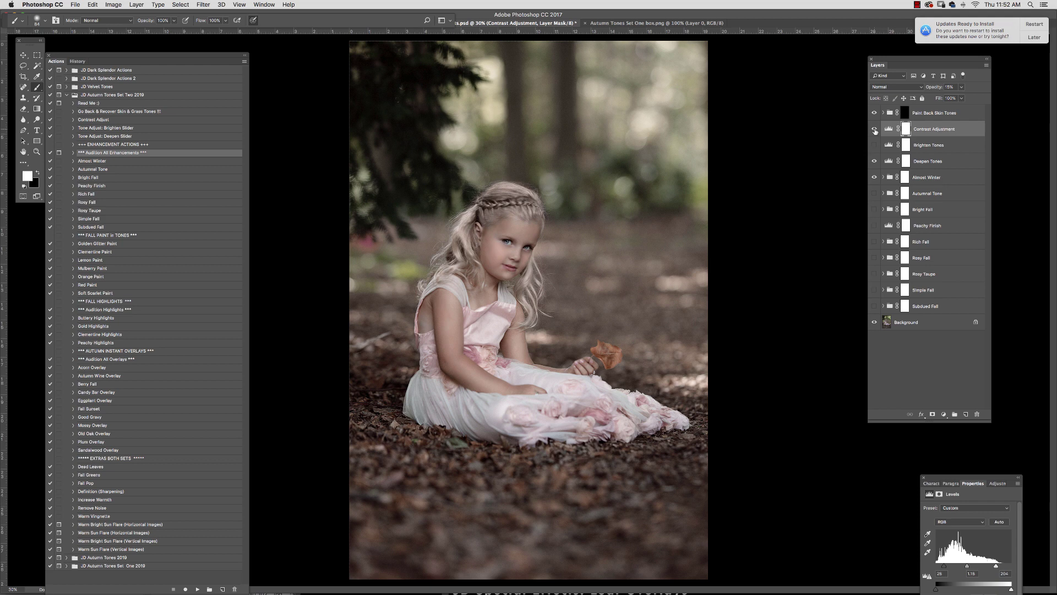
{"action": "left_click", "coordinate": [961, 87]}
{"action": "left_click_drag", "start_coordinate": [954, 99], "coordinate": [951, 101]}
- Raise the opacity of the Deepen Tones layer
{"action": "left_click", "coordinate": [928, 160]}
{"action": "left_click", "coordinate": [961, 87]}
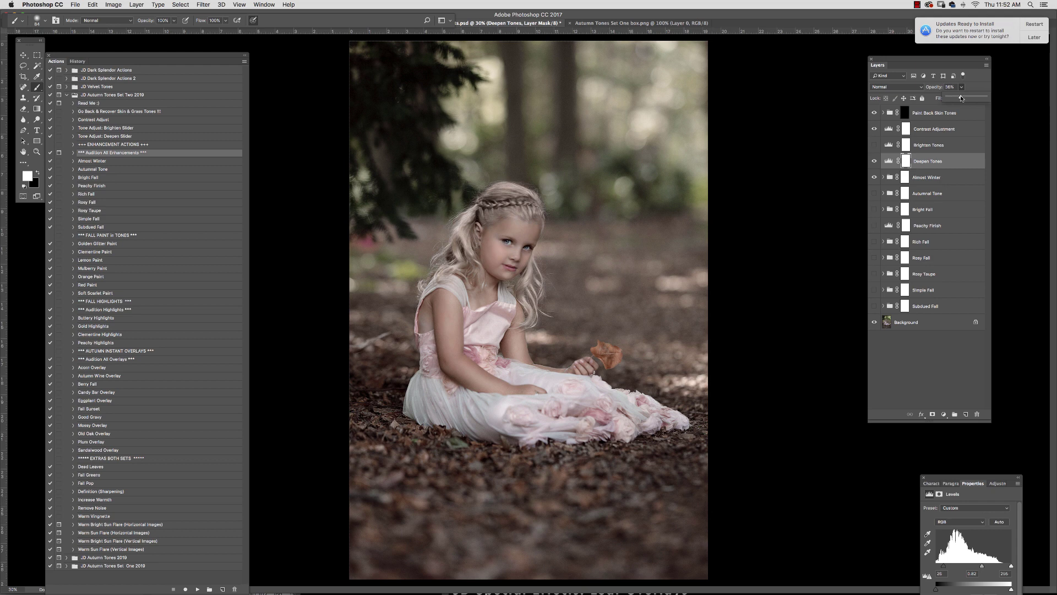
{"action": "left_click_drag", "start_coordinate": [962, 99], "coordinate": [959, 99]}
- Make the Brighten Tones layer visible and fine-tune its opacity
{"action": "left_click", "coordinate": [874, 145]}
{"action": "left_click", "coordinate": [928, 145]}
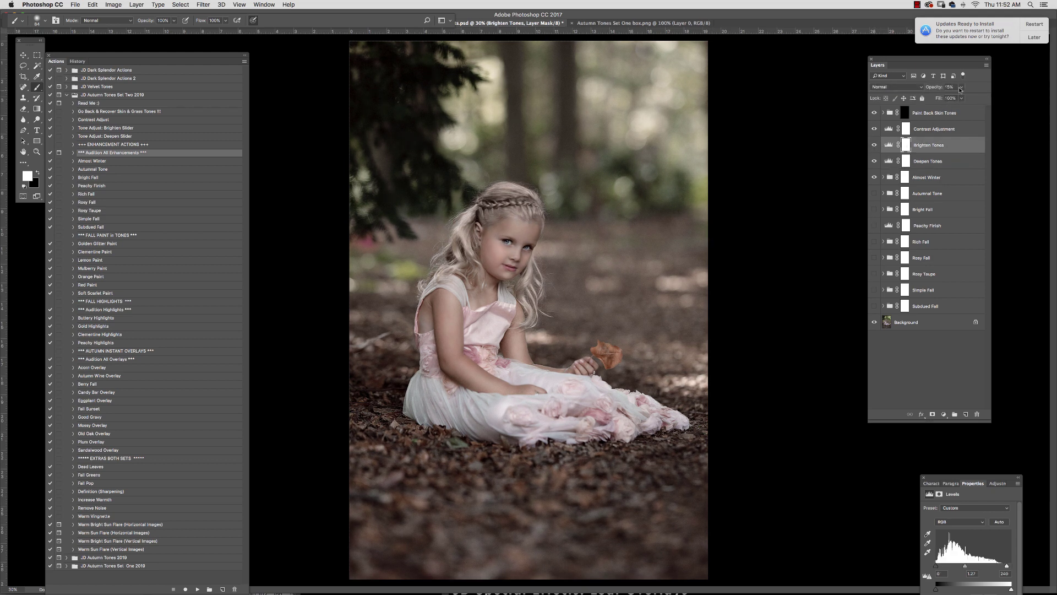
{"action": "left_click", "coordinate": [961, 87]}
{"action": "left_click_drag", "start_coordinate": [953, 98], "coordinate": [949, 102]}
- Reduce the opacity of the Almost Winter group
{"action": "left_click", "coordinate": [929, 177]}
{"action": "left_click", "coordinate": [929, 177]}
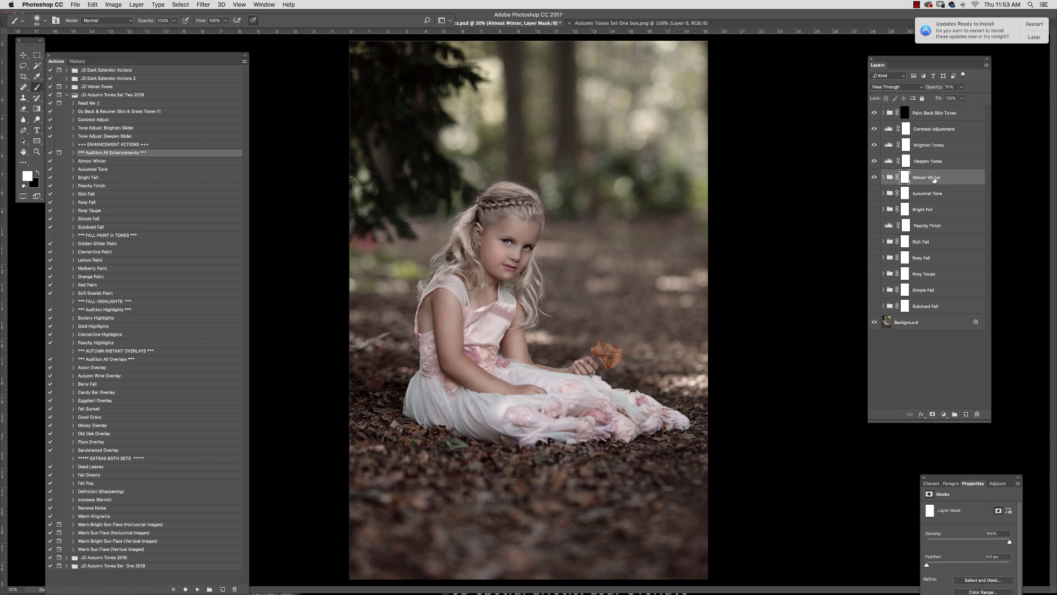
{"action": "left_click", "coordinate": [962, 87]}
{"action": "left_click_drag", "start_coordinate": [963, 98], "coordinate": [956, 98]}
- Preview Autumnal Tone, Bright Fall, Peachy Finish and Rich Fall one at a time in combination with Almost Winter
{"action": "left_click", "coordinate": [946, 194]}
{"action": "left_click", "coordinate": [875, 193]}
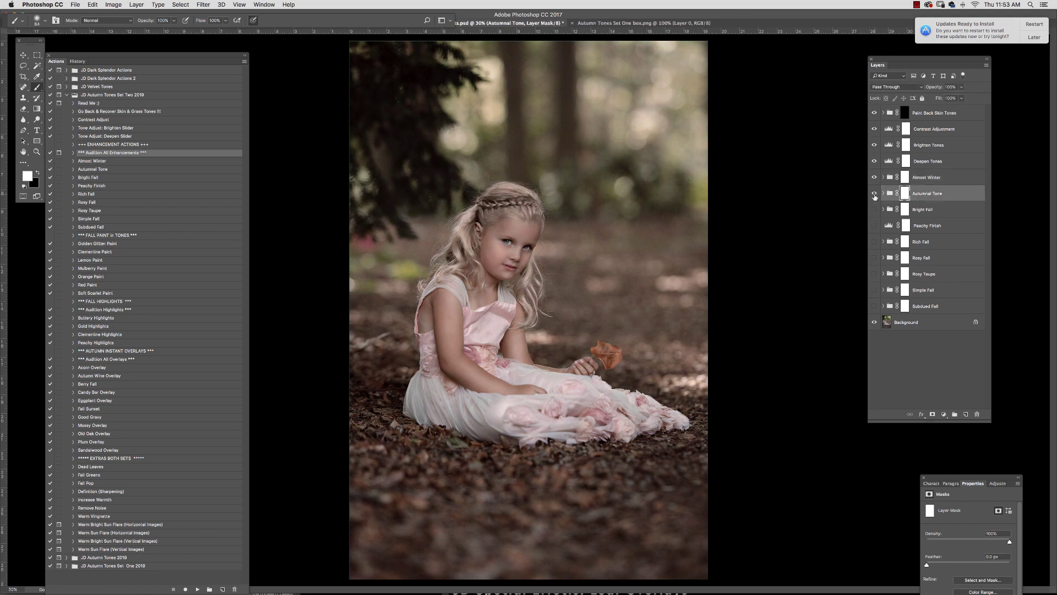
{"action": "left_click", "coordinate": [875, 193]}
{"action": "left_click", "coordinate": [875, 209]}
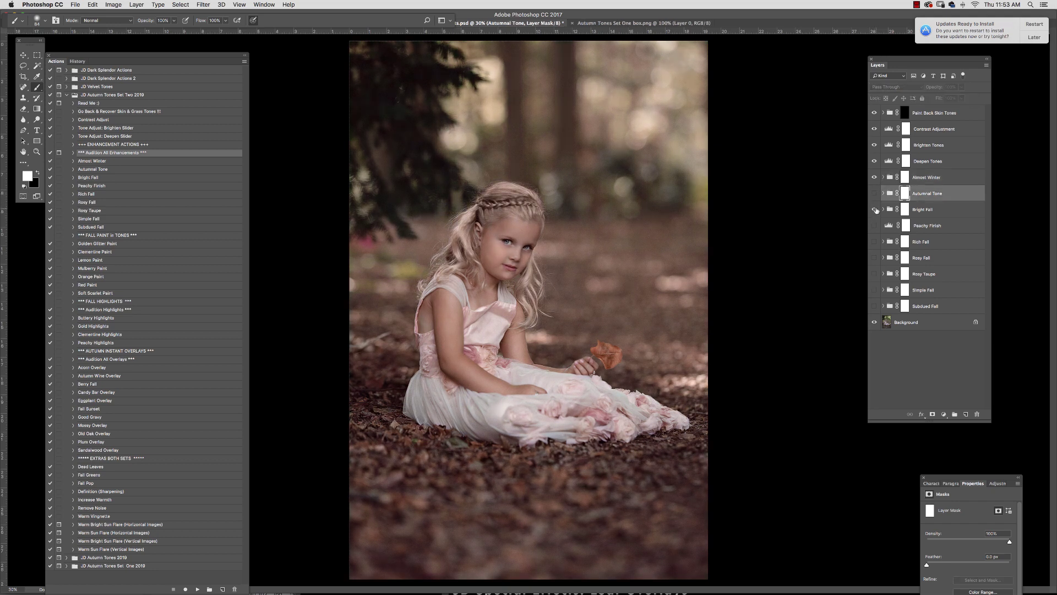
{"action": "left_click", "coordinate": [874, 210]}
{"action": "left_click", "coordinate": [875, 225]}
{"action": "left_click", "coordinate": [874, 225]}
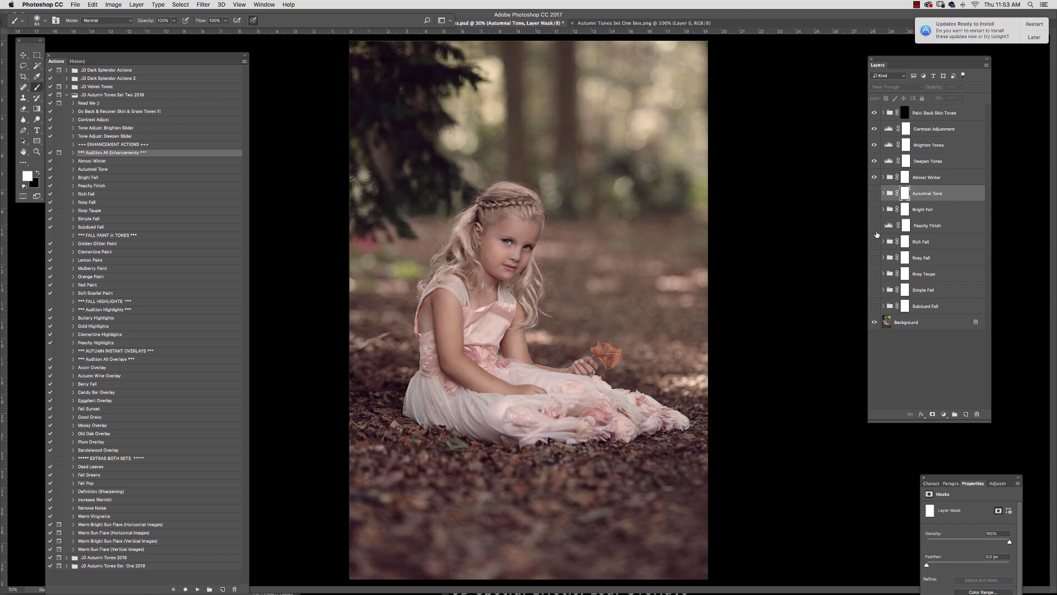
{"action": "left_click", "coordinate": [875, 242]}
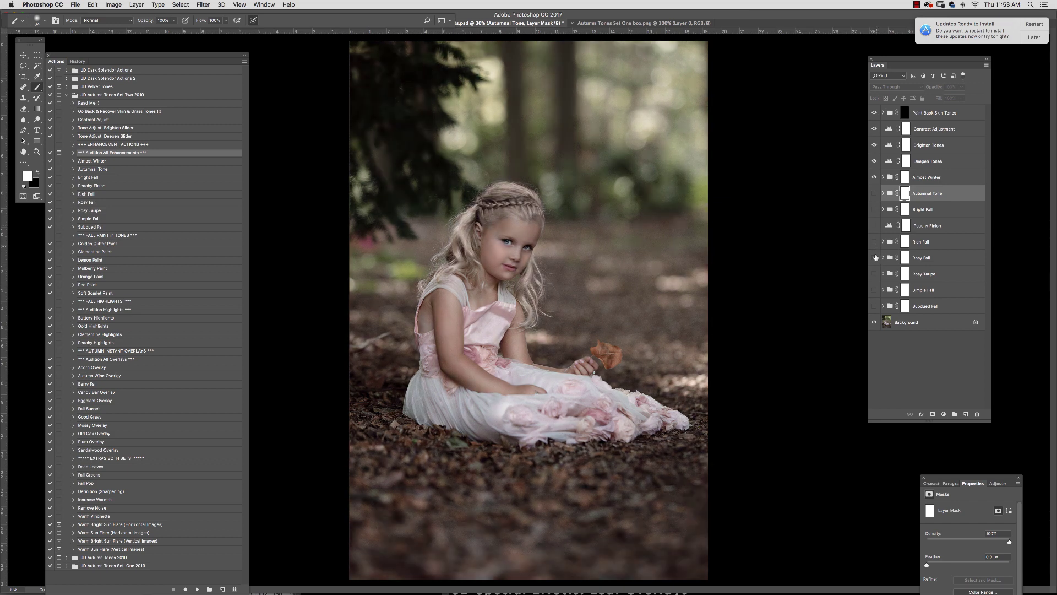
- Preview Rosy Fall, Rosy Taupe, Simple Fall and Subdued Fall one at a time in combination with Almost Winter
{"action": "left_click", "coordinate": [875, 257]}
{"action": "left_click", "coordinate": [875, 257]}
{"action": "left_click", "coordinate": [875, 274]}
{"action": "left_click", "coordinate": [875, 274]}
{"action": "left_click", "coordinate": [874, 290]}
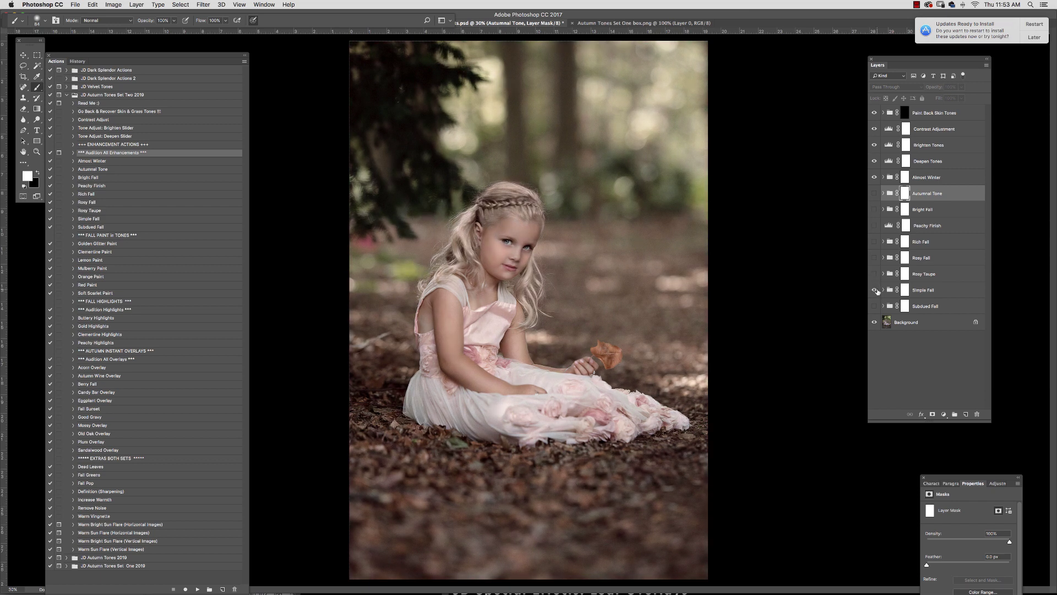
{"action": "left_click", "coordinate": [875, 289]}
{"action": "left_click", "coordinate": [875, 306]}
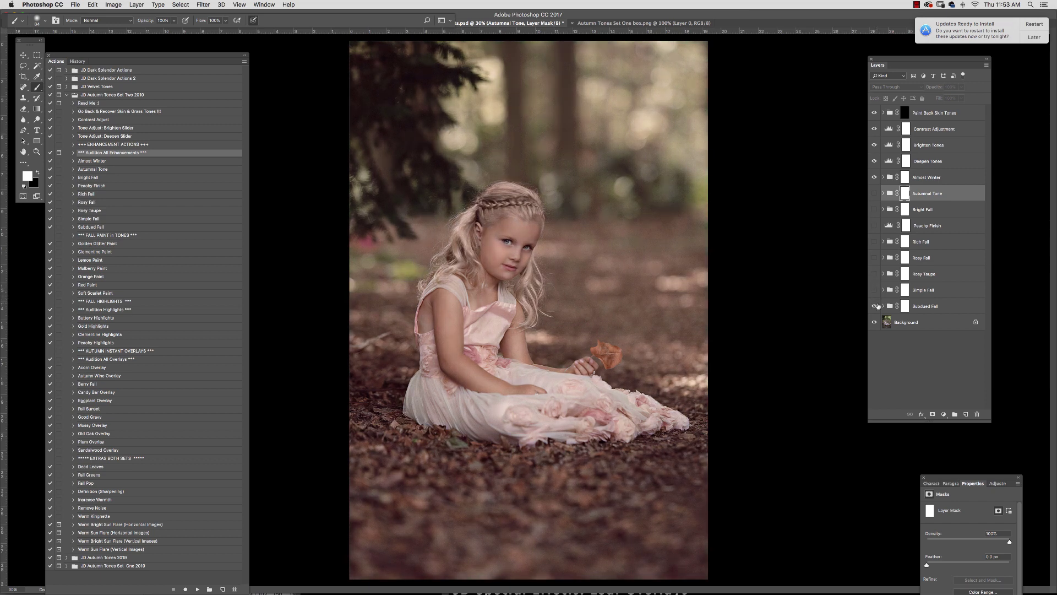
{"action": "left_click", "coordinate": [875, 307]}
- Make the Simple Fall group visible and reduce its opacity to 54%
{"action": "left_click", "coordinate": [874, 290]}
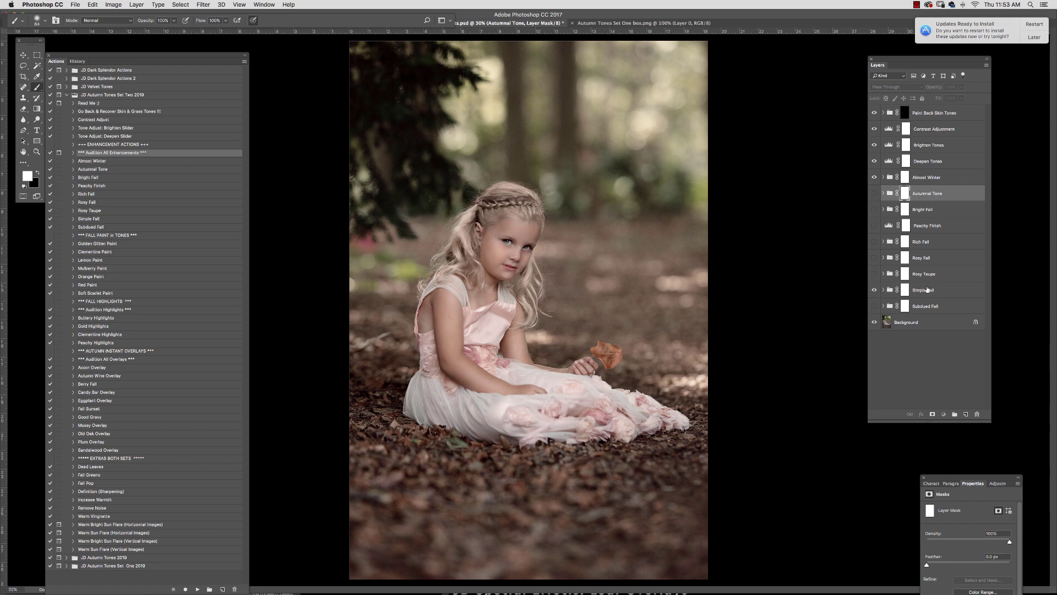
{"action": "left_click", "coordinate": [927, 289]}
{"action": "left_click", "coordinate": [961, 87]}
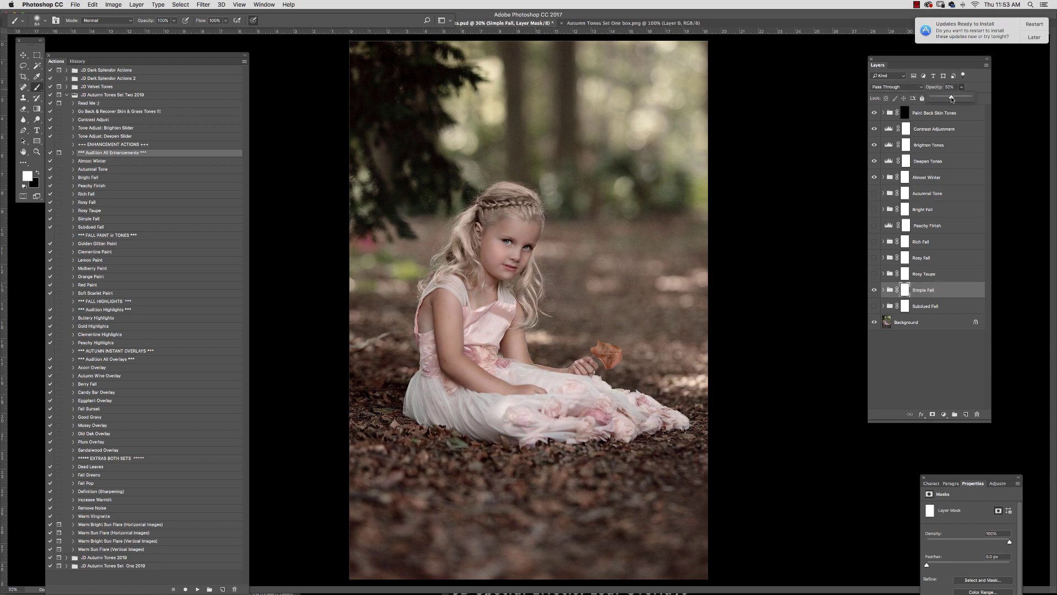
{"action": "left_click_drag", "start_coordinate": [951, 98], "coordinate": [952, 99]}
- Delete all hidden layers from the document and confirm the deletion
{"action": "left_click", "coordinate": [987, 66]}
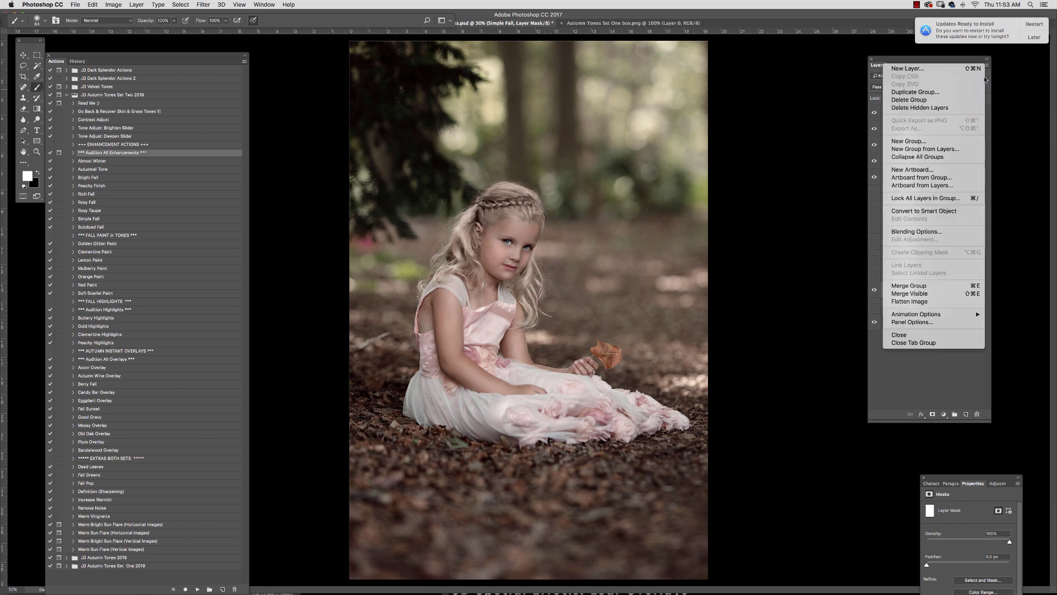
{"action": "left_click", "coordinate": [924, 108]}
{"action": "left_click", "coordinate": [590, 191]}
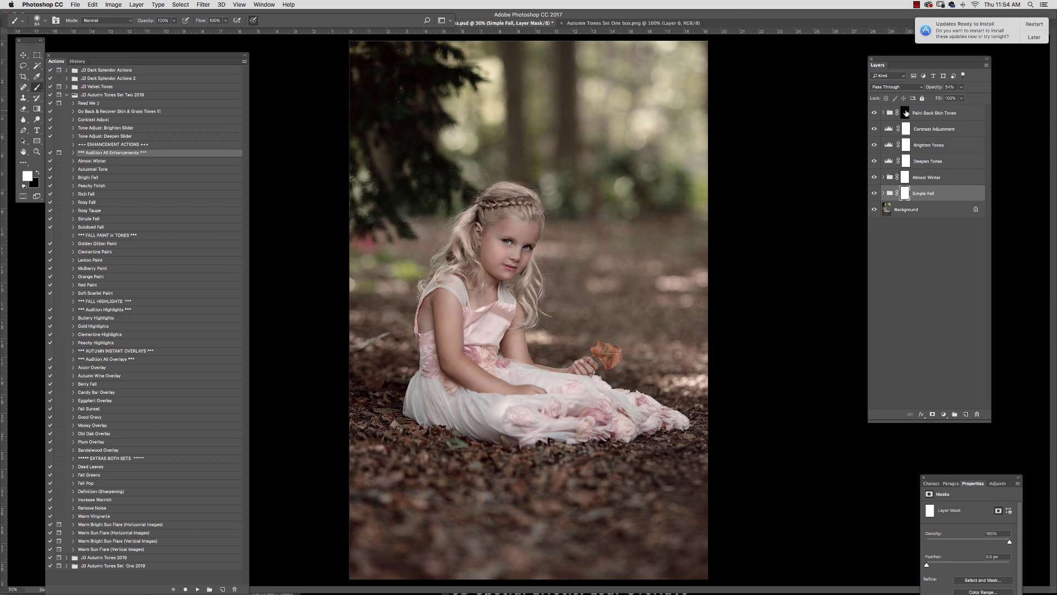
- Target the Paint Back Skin Tones layer mask and set up the soft brush with a lower opacity and a larger size
{"action": "left_click", "coordinate": [906, 112]}
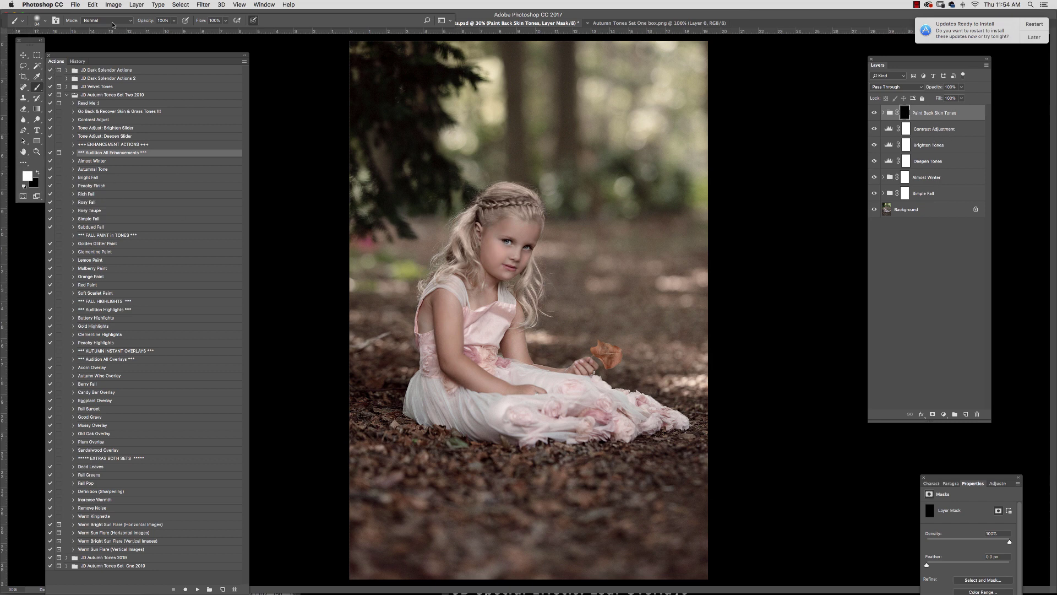
{"action": "left_click", "coordinate": [174, 20]}
{"action": "left_click_drag", "start_coordinate": [175, 31], "coordinate": [147, 32]}
{"action": "left_click", "coordinate": [45, 21]}
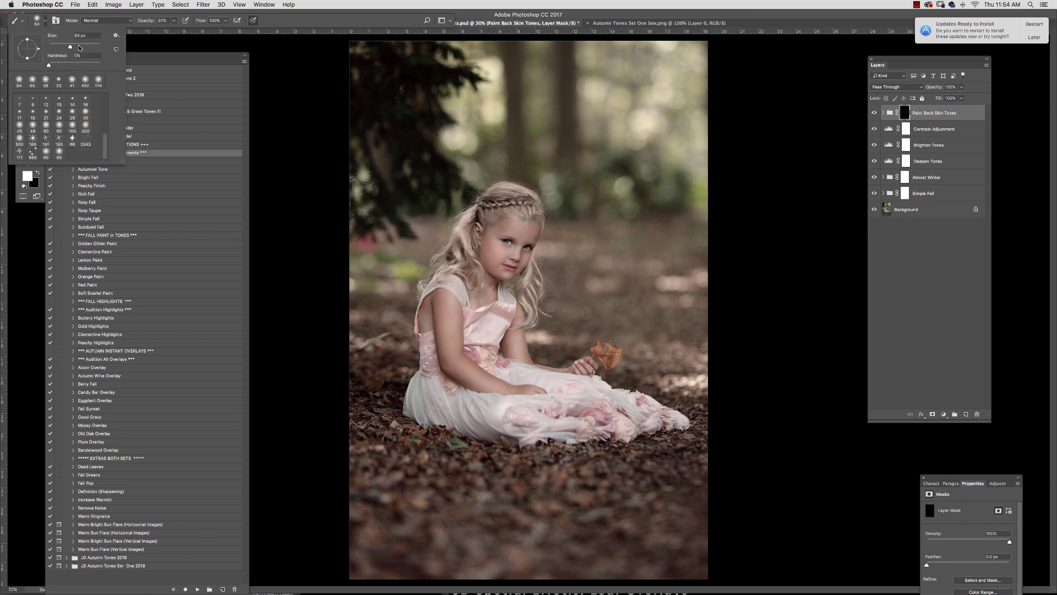
{"action": "left_click_drag", "start_coordinate": [68, 46], "coordinate": [87, 42]}
{"action": "key", "text": "Return"}
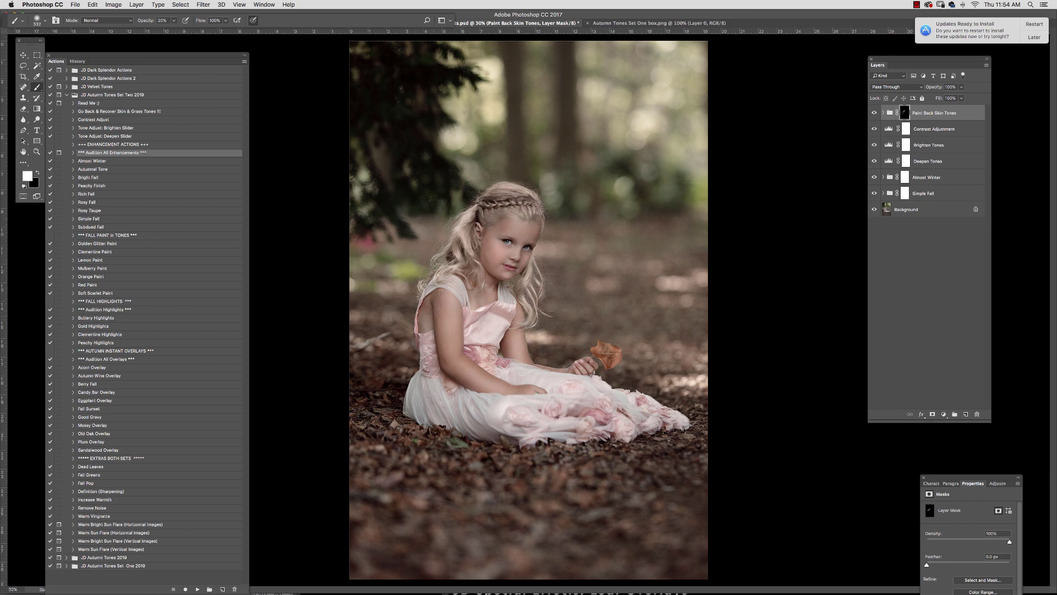
- Paint the skin tones back over the girl's arm, compare before and after, and leave the Paint Back Skin Tones group hidden
{"action": "left_click_drag", "start_coordinate": [456, 288], "coordinate": [444, 387]}
{"action": "left_click", "coordinate": [873, 113]}
{"action": "left_click", "coordinate": [873, 114]}
{"action": "left_click", "coordinate": [874, 113]}
{"action": "left_click", "coordinate": [874, 113]}
{"action": "left_click", "coordinate": [874, 114]}
{"action": "left_click", "coordinate": [874, 113]}
{"action": "left_click", "coordinate": [875, 113]}
- Run the Mulberry Paint action from the Fall Paint in Tones section
{"action": "left_click", "coordinate": [141, 237]}
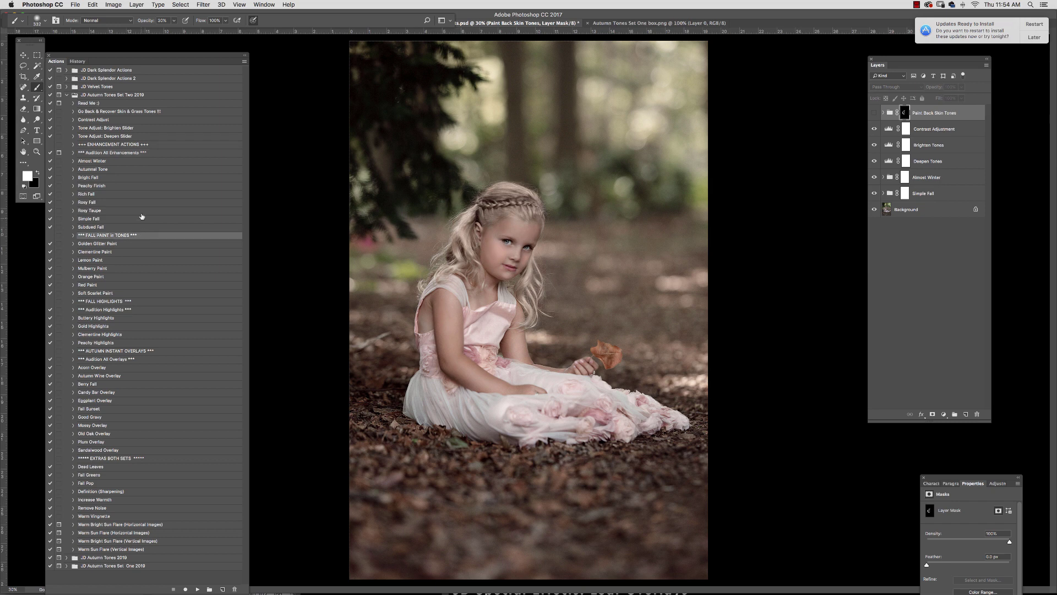
{"action": "left_click_drag", "start_coordinate": [176, 56], "coordinate": [176, 43]}
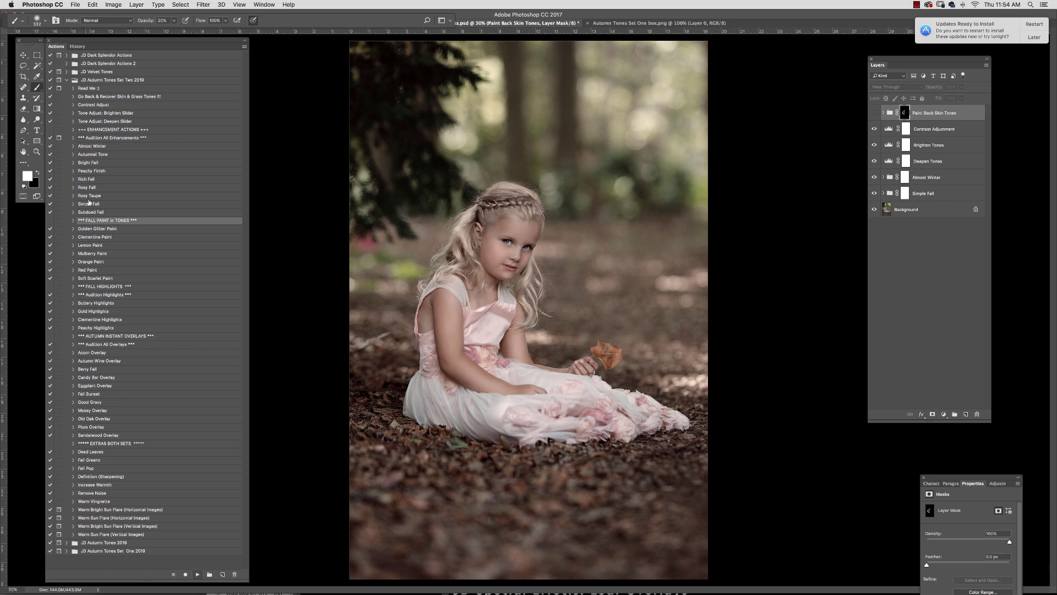
{"action": "left_click", "coordinate": [105, 229]}
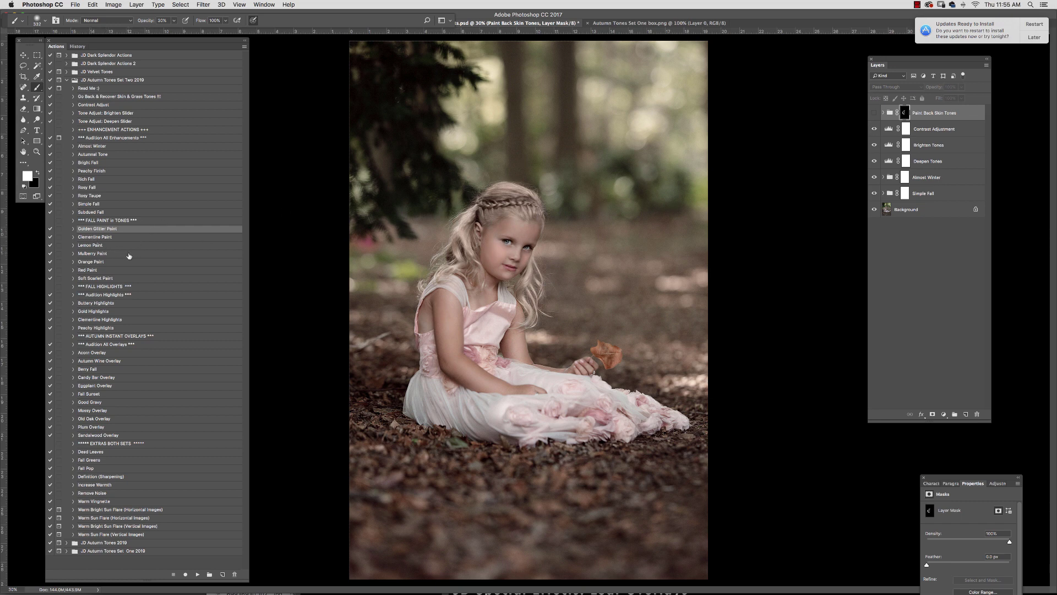
{"action": "left_click", "coordinate": [130, 254]}
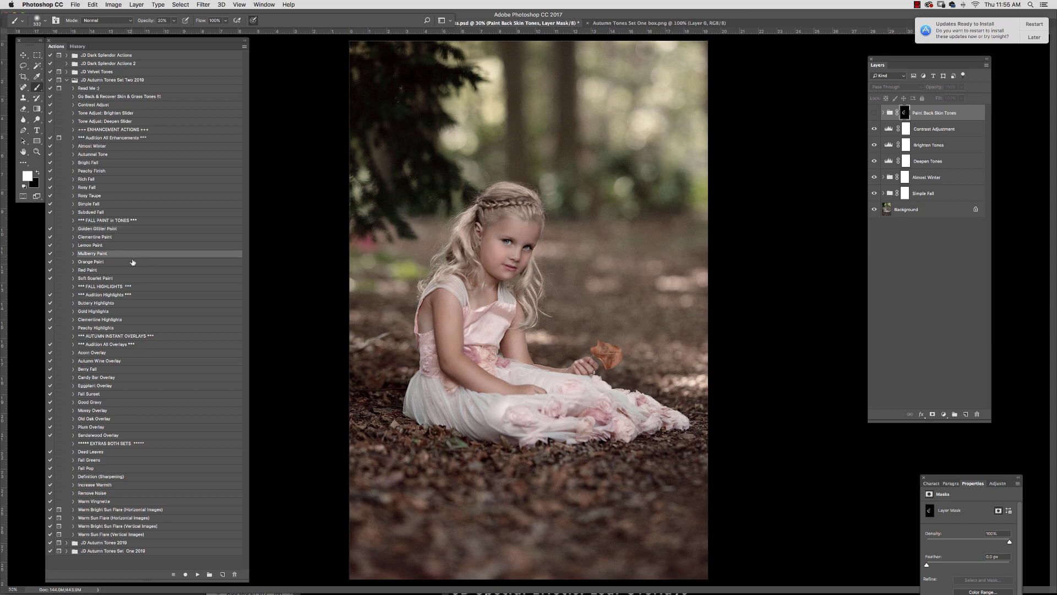
{"action": "left_click", "coordinate": [198, 574]}
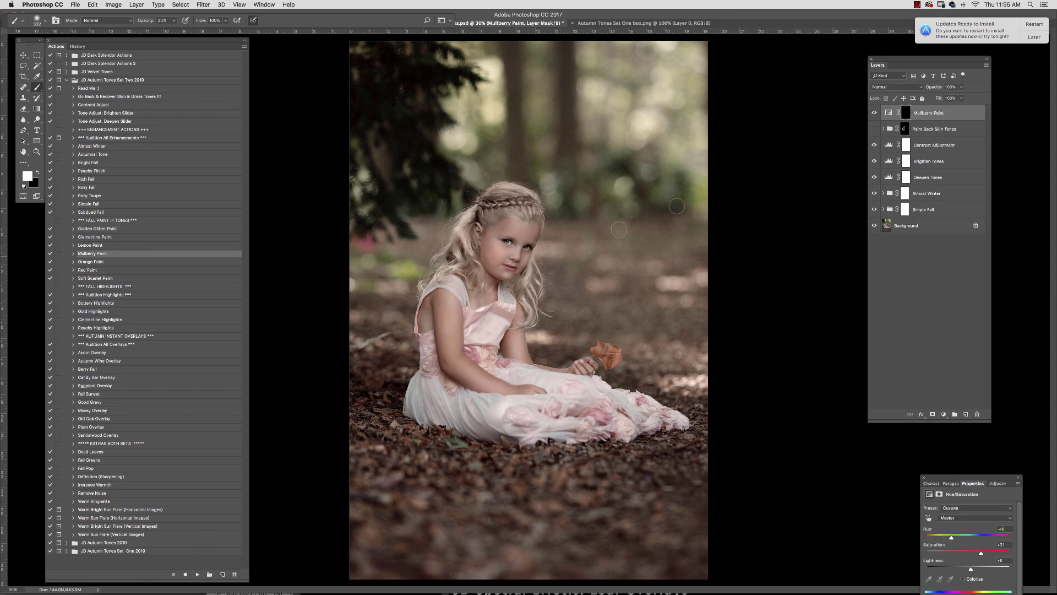
- Paint on the Mulberry Paint mask over the blurred background foliage with a resized soft brush at 24% opacity
{"action": "left_click", "coordinate": [905, 113]}
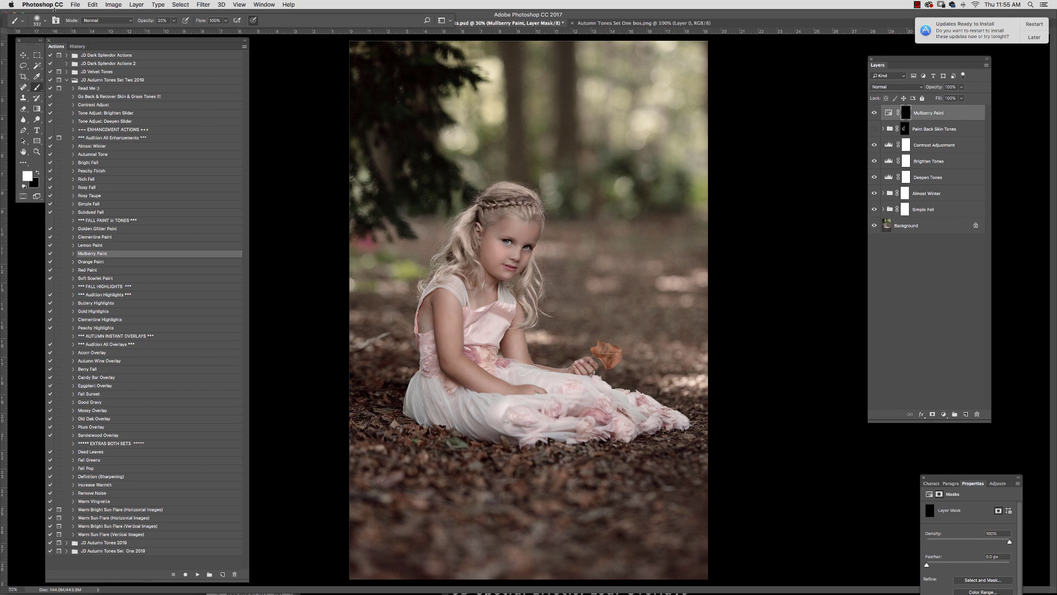
{"action": "left_click", "coordinate": [47, 21]}
{"action": "left_click_drag", "start_coordinate": [92, 47], "coordinate": [95, 48]}
{"action": "left_click", "coordinate": [176, 21]}
{"action": "left_click", "coordinate": [591, 205]}
- Soften the Mulberry Paint mask with a Gaussian Blur and lower the layer's opacity
{"action": "left_click", "coordinate": [203, 2]}
{"action": "mouse_move", "coordinate": [220, 102]}
{"action": "left_click", "coordinate": [325, 134]}
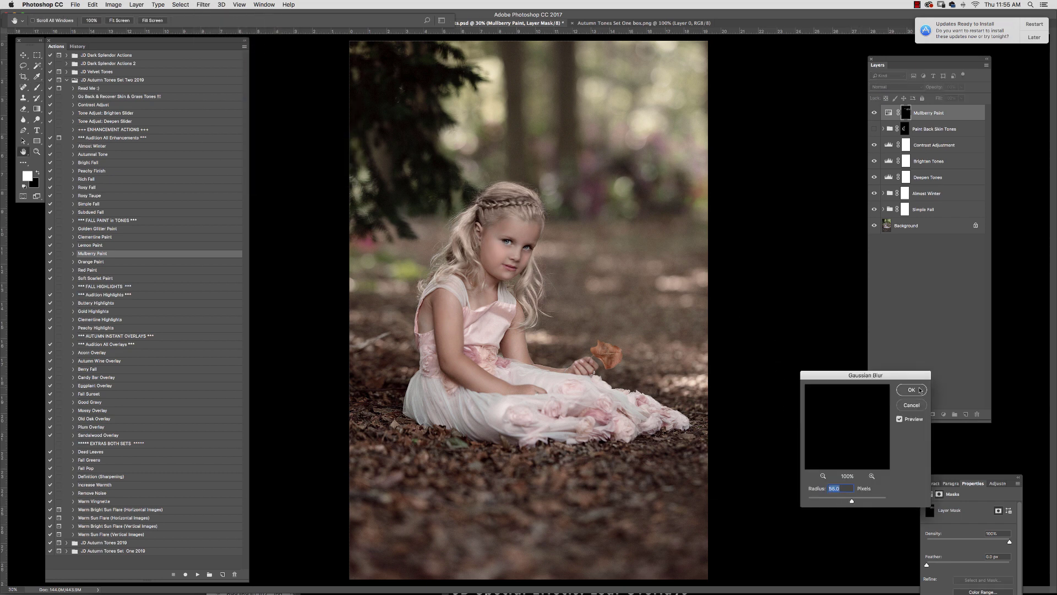
{"action": "left_click", "coordinate": [919, 390]}
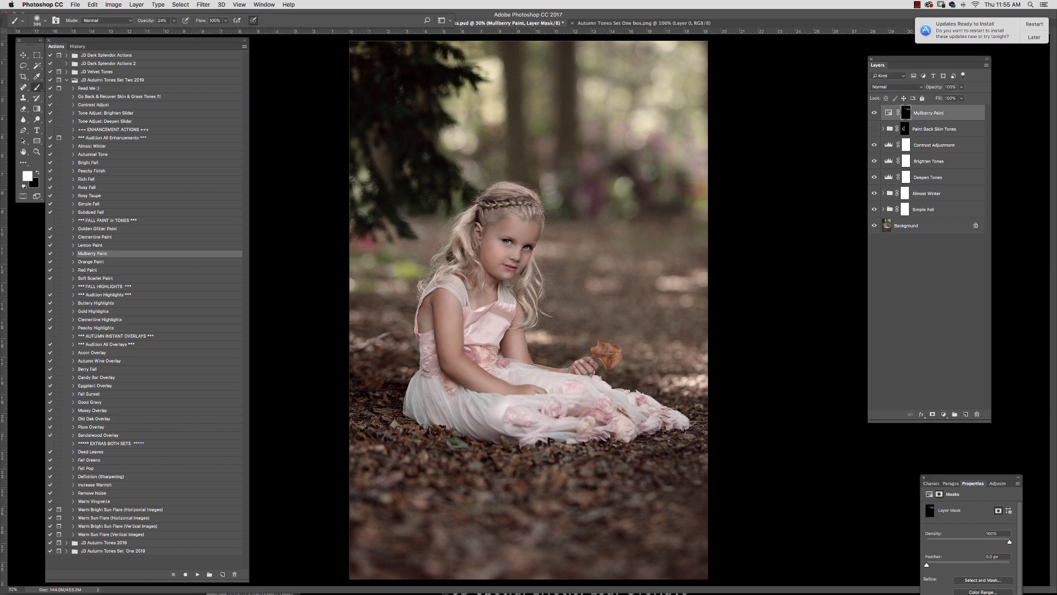
{"action": "left_click", "coordinate": [962, 87]}
- Run the Orange Paint action and paint orange tones over the background foliage beside and above the girl
{"action": "left_click", "coordinate": [116, 263]}
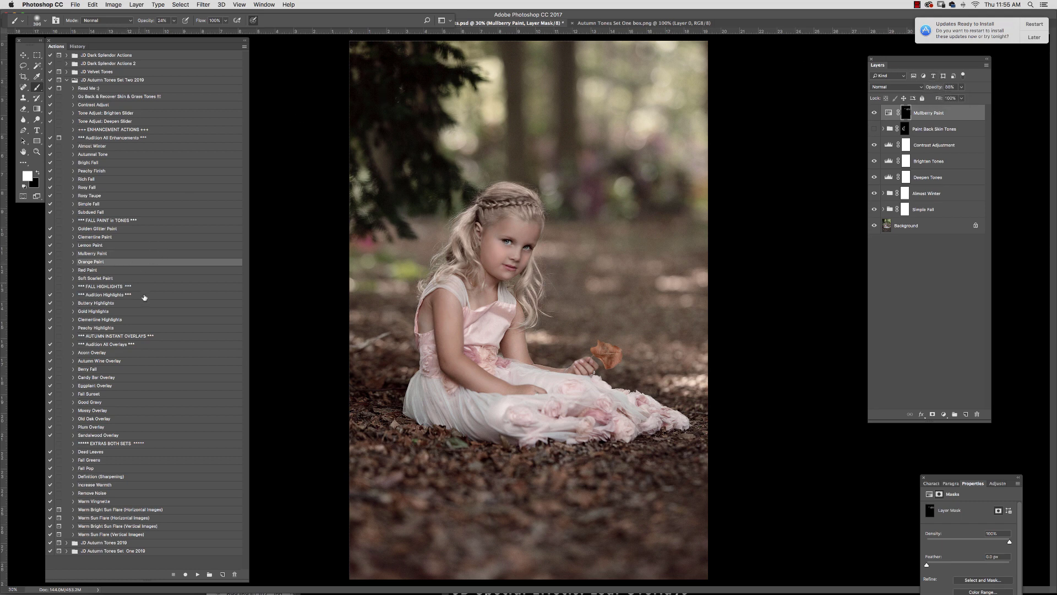
{"action": "left_click", "coordinate": [198, 575]}
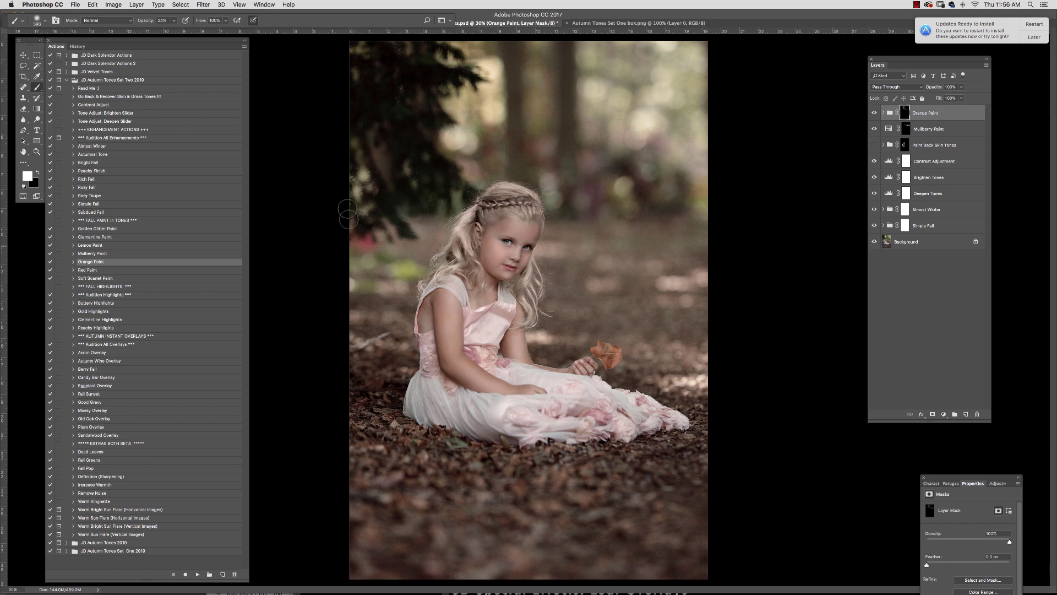
{"action": "mouse_move", "coordinate": [374, 232]}
{"action": "left_mouse_down"}
{"action": "mouse_move", "coordinate": [345, 276]}
{"action": "mouse_move", "coordinate": [386, 276]}
{"action": "mouse_move", "coordinate": [366, 273]}
{"action": "left_mouse_up"}
{"action": "mouse_move", "coordinate": [638, 106]}
{"action": "left_mouse_down"}
{"action": "mouse_move", "coordinate": [613, 98]}
{"action": "mouse_move", "coordinate": [615, 72]}
{"action": "left_mouse_up"}
- Set the Mulberry Paint layer's opacity to 73%
{"action": "left_click", "coordinate": [962, 88]}
{"action": "left_click", "coordinate": [963, 128]}
{"action": "left_click", "coordinate": [962, 88]}
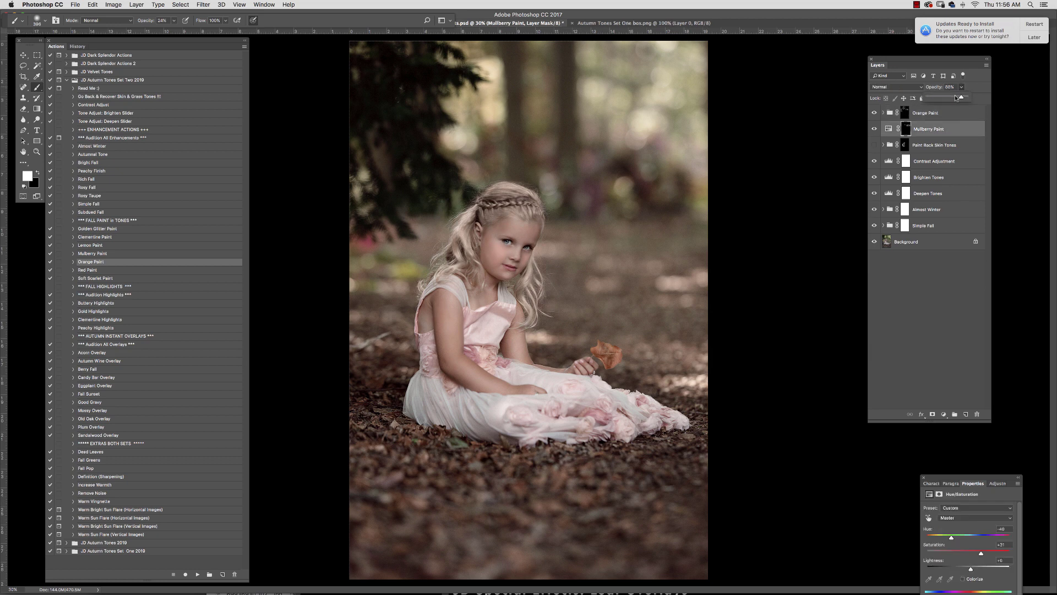
{"action": "left_click_drag", "start_coordinate": [956, 98], "coordinate": [957, 97]}
- Run the Audition Highlights action and preview the resulting highlight layers, including Peachy Highlights
{"action": "left_click", "coordinate": [114, 287]}
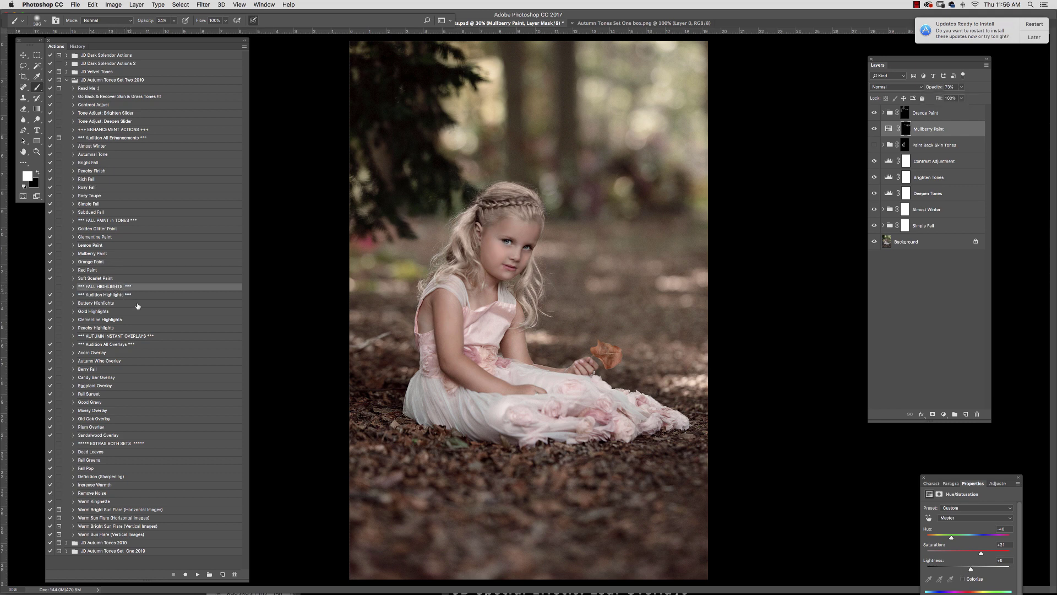
{"action": "left_click", "coordinate": [126, 296]}
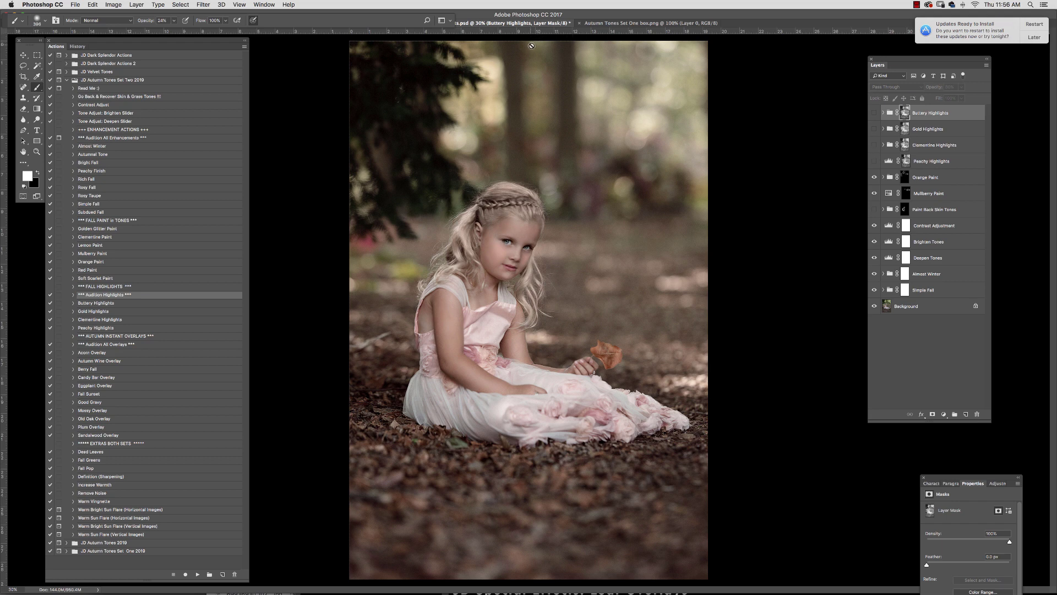
{"action": "left_click", "coordinate": [936, 164]}
{"action": "left_click", "coordinate": [875, 162]}
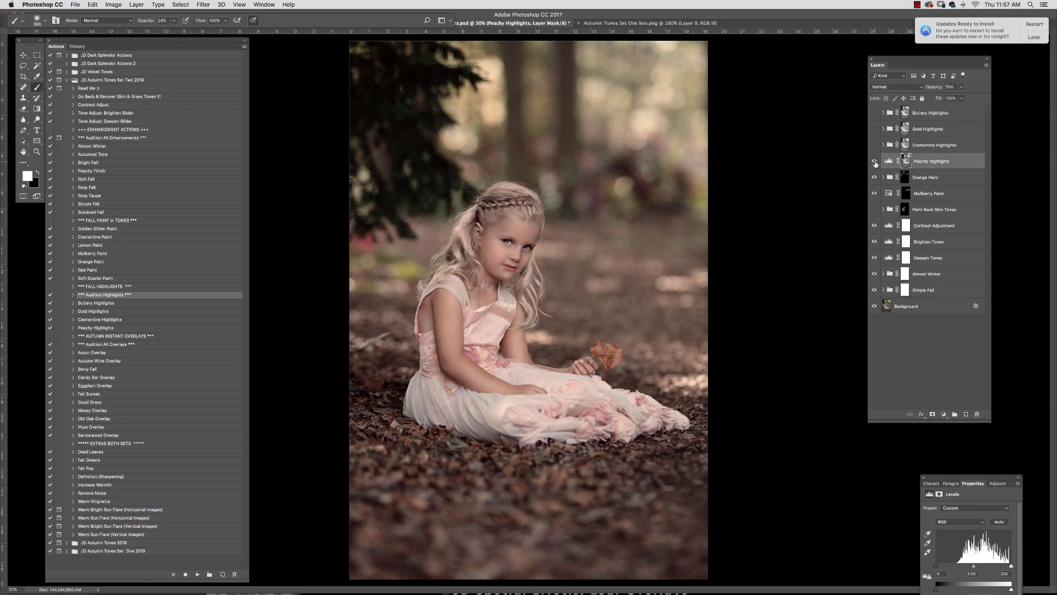
{"action": "left_click", "coordinate": [875, 164]}
{"action": "left_click", "coordinate": [874, 114]}
- Keep Clementine Highlights and Gold Highlights visible and mask them off the girl with a black 1400 px soft brush
{"action": "left_click", "coordinate": [909, 146]}
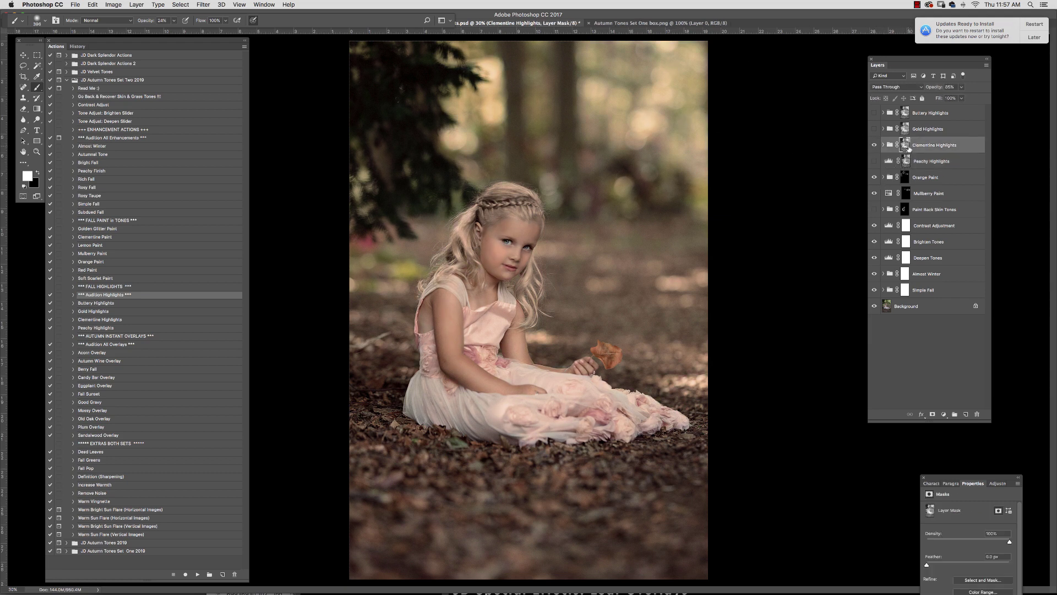
{"action": "left_click", "coordinate": [37, 174]}
{"action": "left_click", "coordinate": [45, 21]}
{"action": "left_click_drag", "start_coordinate": [92, 47], "coordinate": [97, 46]}
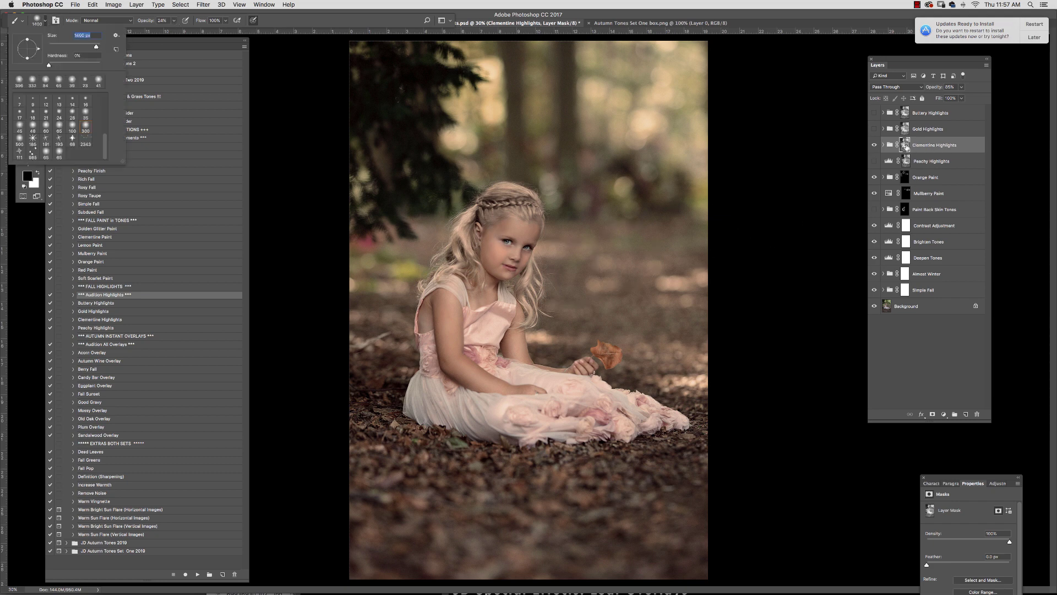
{"action": "left_click", "coordinate": [907, 150]}
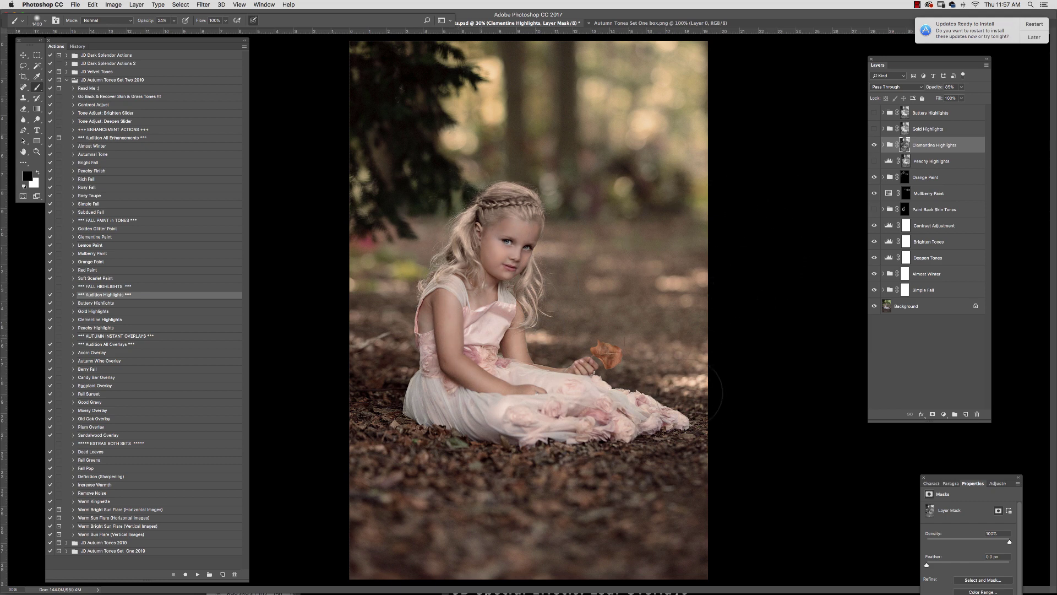
{"action": "left_click", "coordinate": [875, 129]}
{"action": "left_click", "coordinate": [903, 129]}
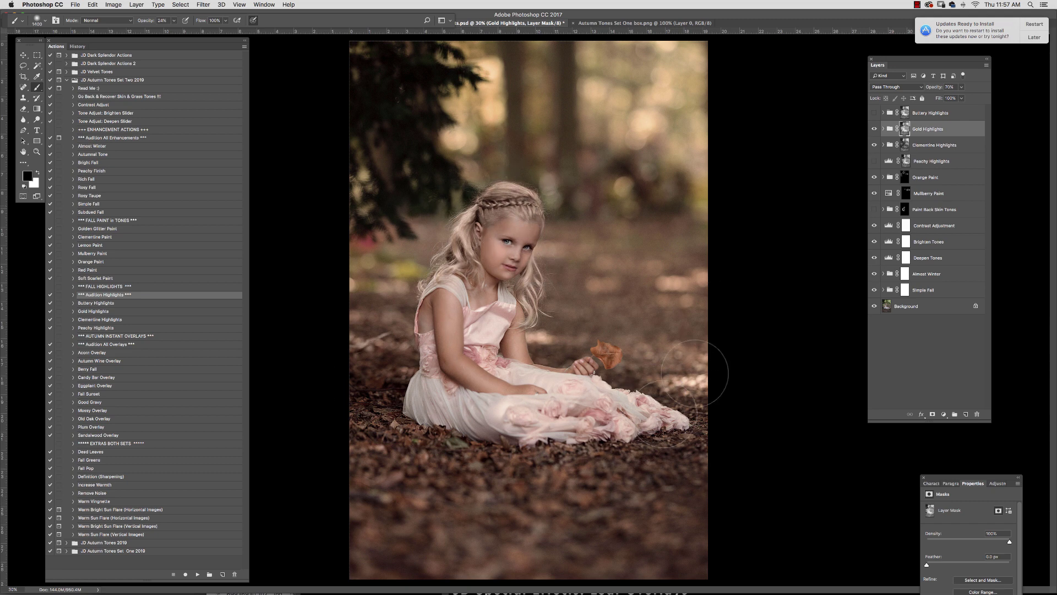
- Delete all hidden layers, including the unused highlights, and confirm the deletion
{"action": "left_click", "coordinate": [986, 65]}
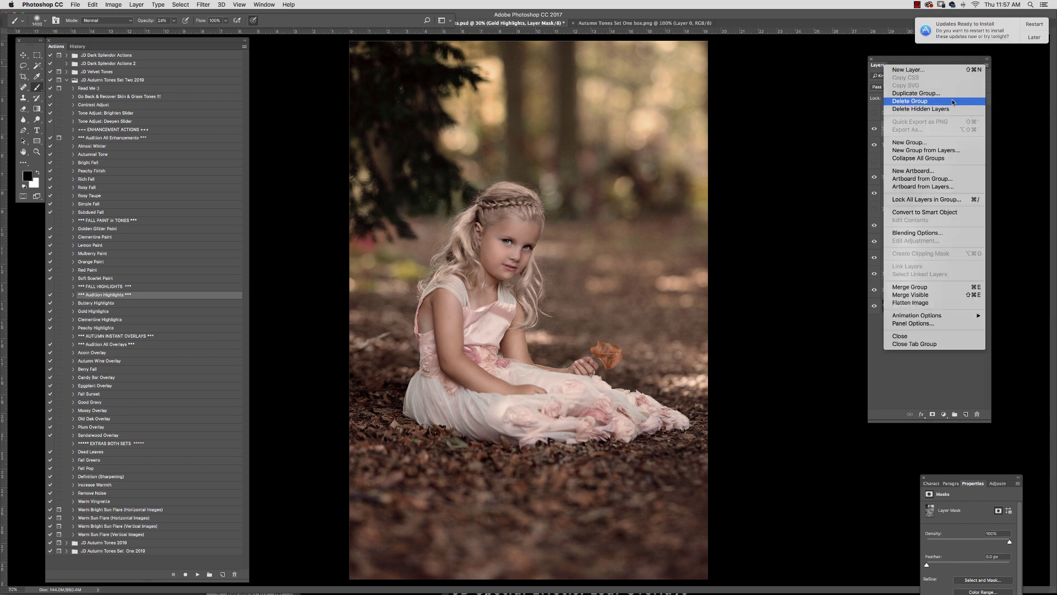
{"action": "left_click", "coordinate": [921, 109]}
{"action": "left_click", "coordinate": [591, 191]}
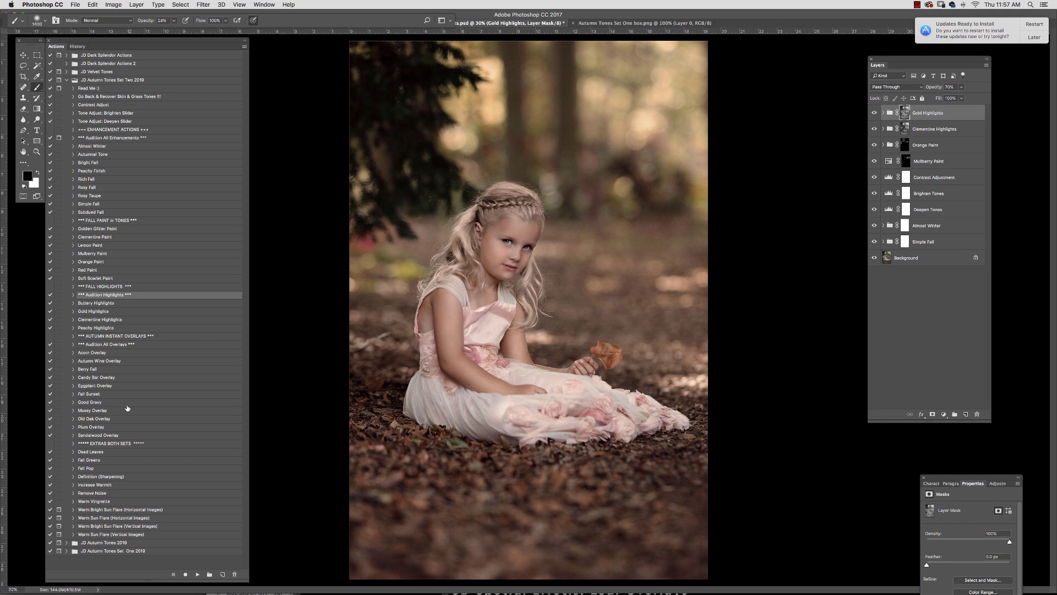
- Run the Audition All Overlays action and preview the Acorn and Autumn Wine overlays one at a time
{"action": "left_click", "coordinate": [135, 336]}
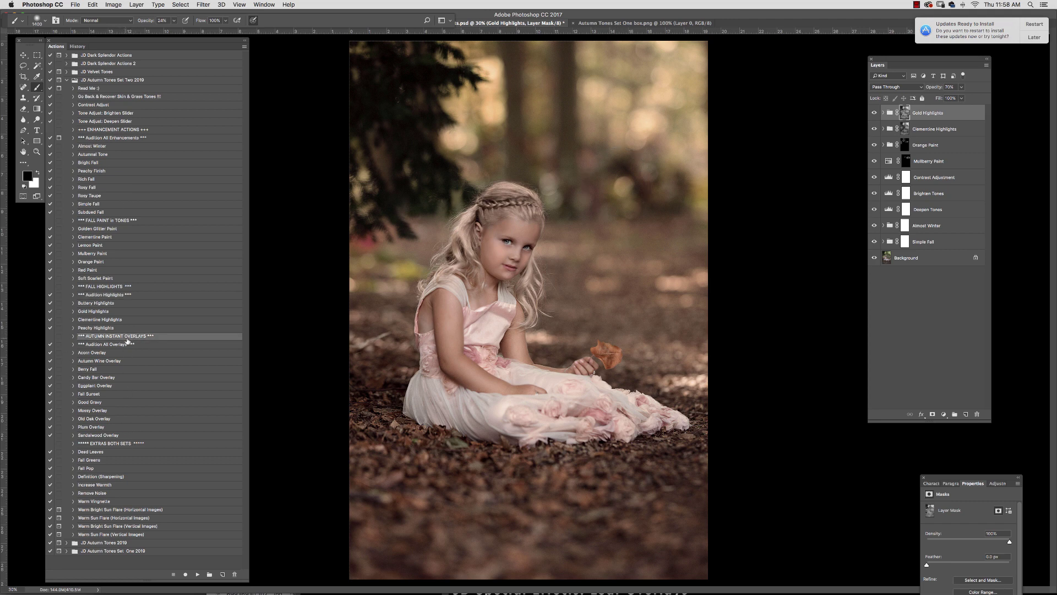
{"action": "left_click", "coordinate": [131, 346]}
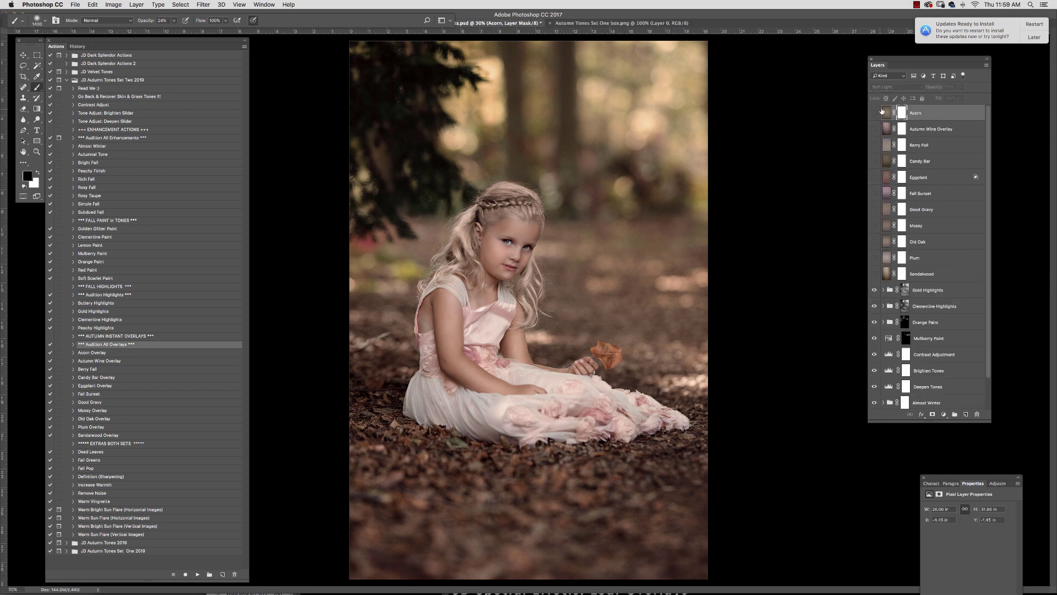
{"action": "left_click", "coordinate": [873, 113]}
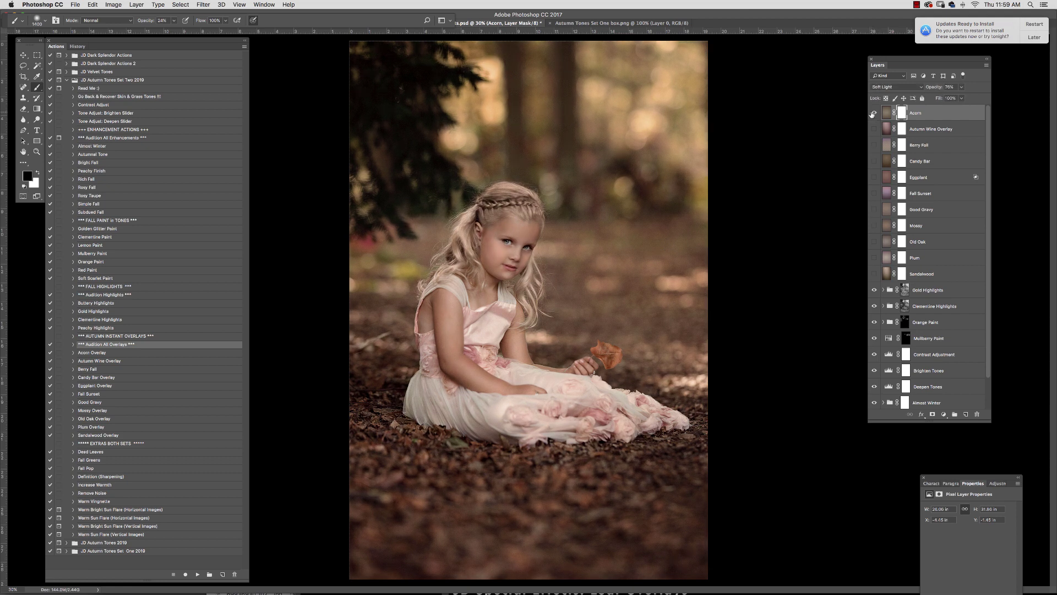
{"action": "left_click", "coordinate": [874, 112]}
{"action": "left_click", "coordinate": [874, 129]}
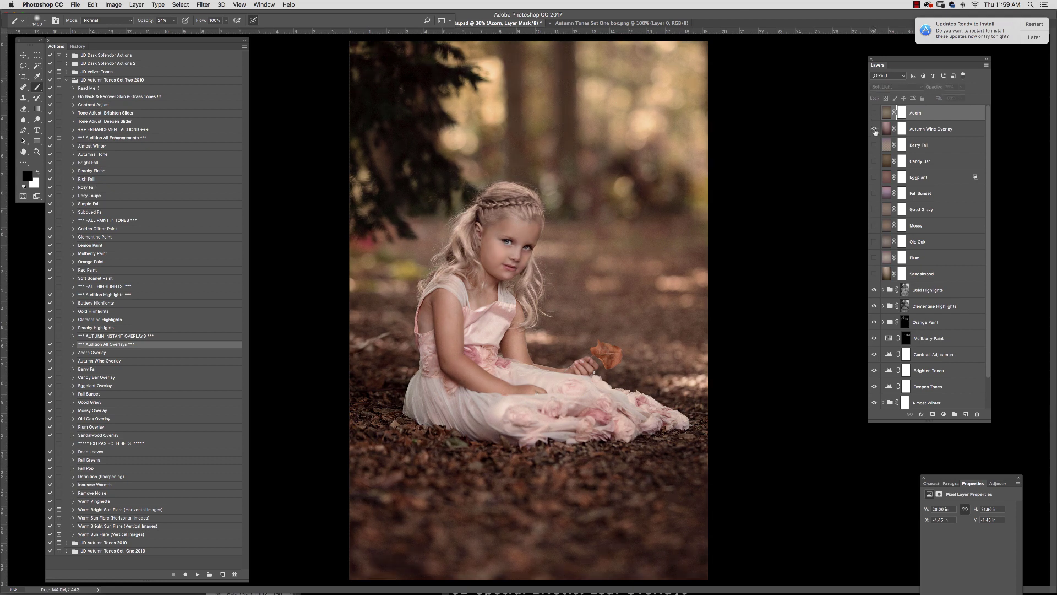
{"action": "left_click", "coordinate": [874, 128]}
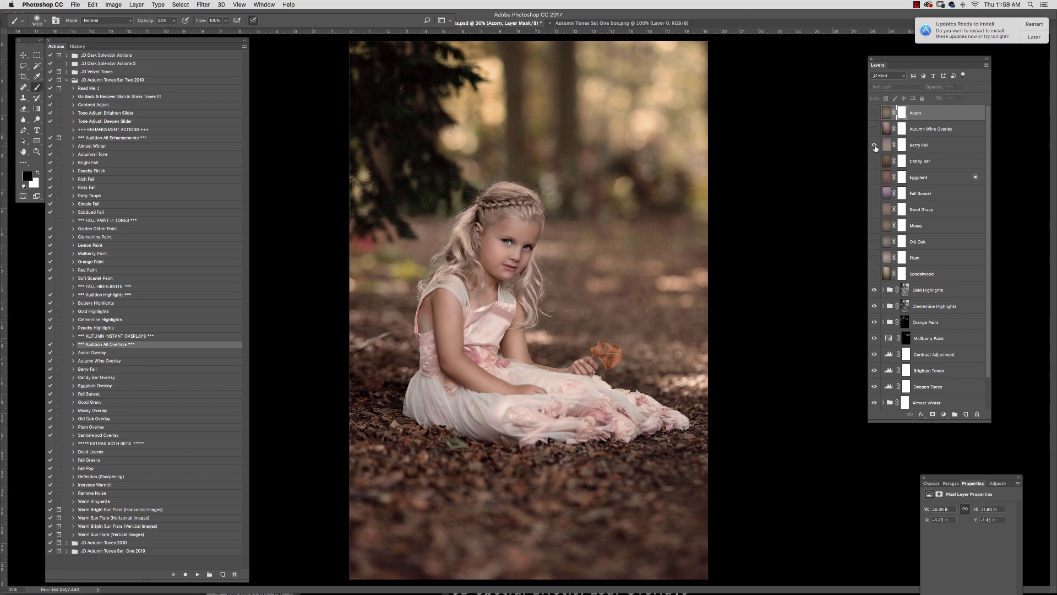
- Preview the Berry Fall, Candy Bar, Eggplant and Fall Sunset overlays one at a time
{"action": "left_click", "coordinate": [875, 145]}
{"action": "left_click", "coordinate": [875, 145]}
{"action": "left_click", "coordinate": [874, 160]}
{"action": "left_click", "coordinate": [875, 161]}
{"action": "left_click", "coordinate": [875, 176]}
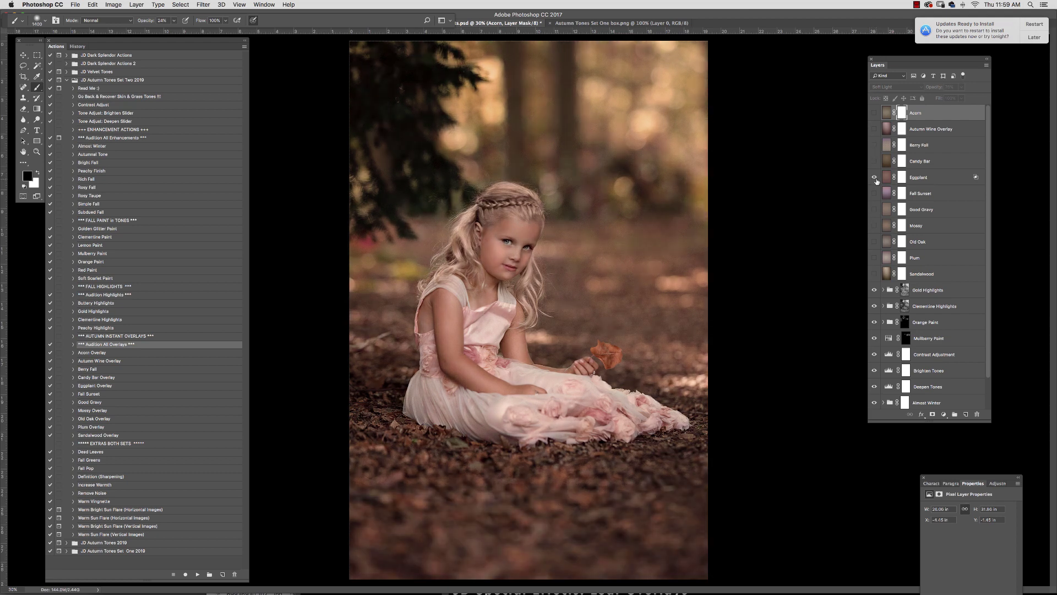
{"action": "left_click", "coordinate": [874, 177]}
{"action": "left_click", "coordinate": [874, 194]}
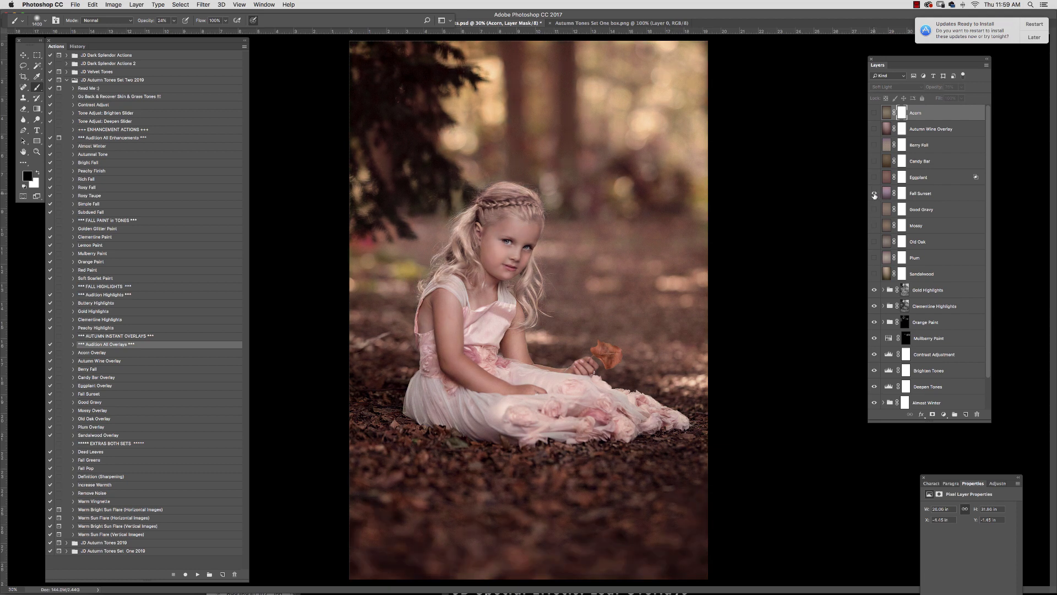
{"action": "left_click", "coordinate": [874, 193]}
- Preview the Good Gravy, Mossy, Old Oak, Plum and Sandalwood overlays one at a time
{"action": "left_click", "coordinate": [874, 209]}
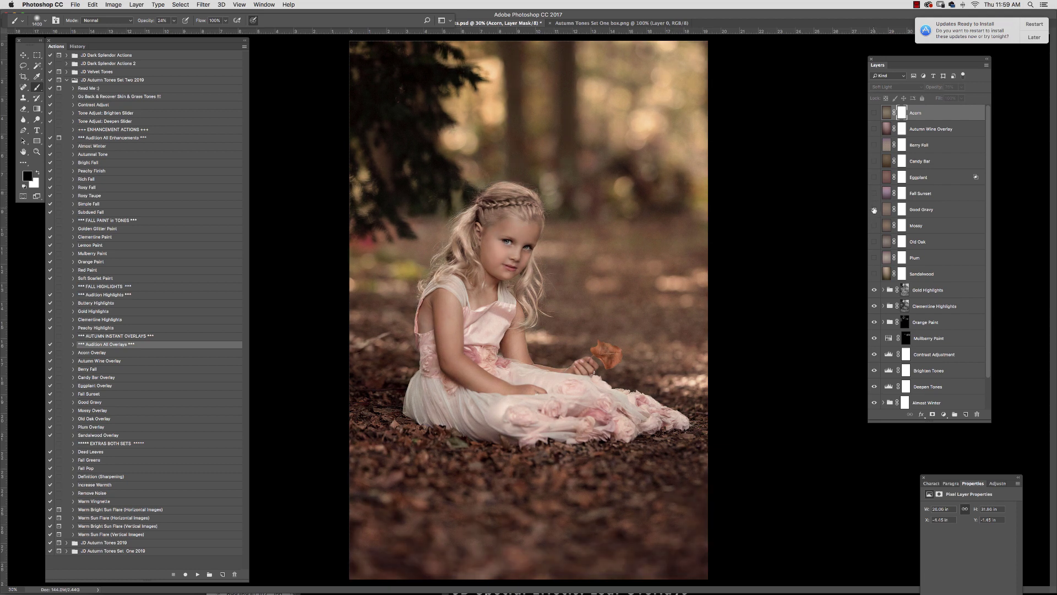
{"action": "left_click", "coordinate": [874, 209]}
{"action": "left_click", "coordinate": [875, 225]}
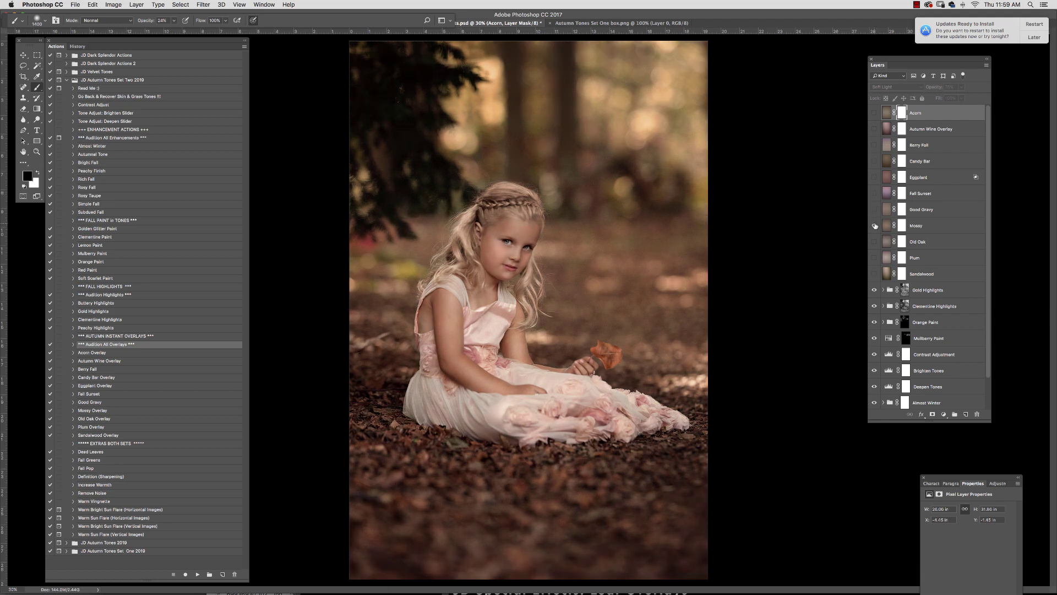
{"action": "left_click", "coordinate": [874, 226]}
{"action": "left_click", "coordinate": [874, 242]}
{"action": "left_click", "coordinate": [875, 242]}
{"action": "left_click", "coordinate": [874, 257]}
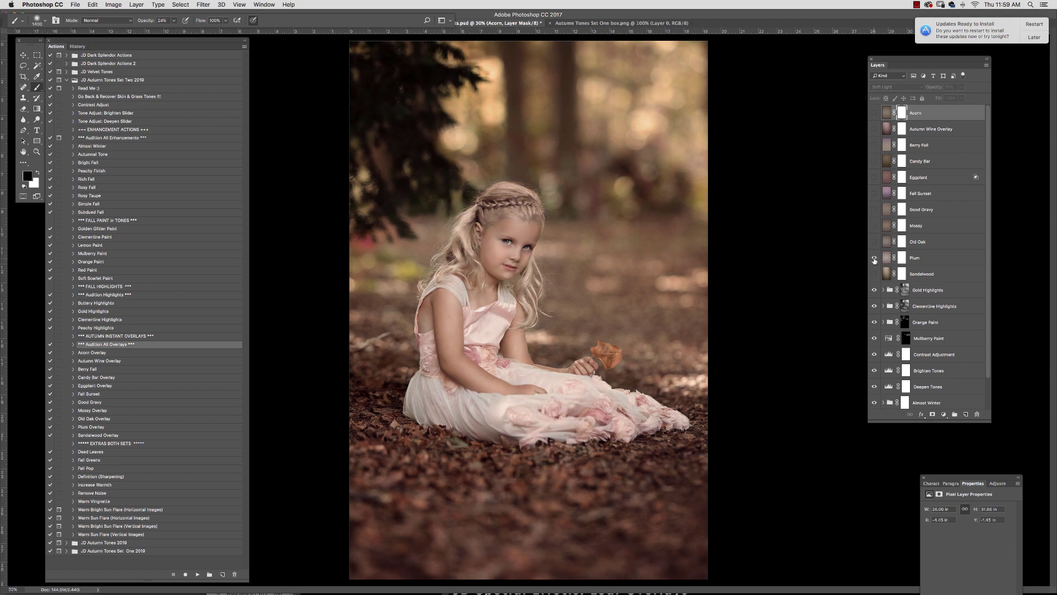
{"action": "left_click", "coordinate": [874, 259]}
{"action": "left_click", "coordinate": [875, 260]}
{"action": "left_click", "coordinate": [876, 260]}
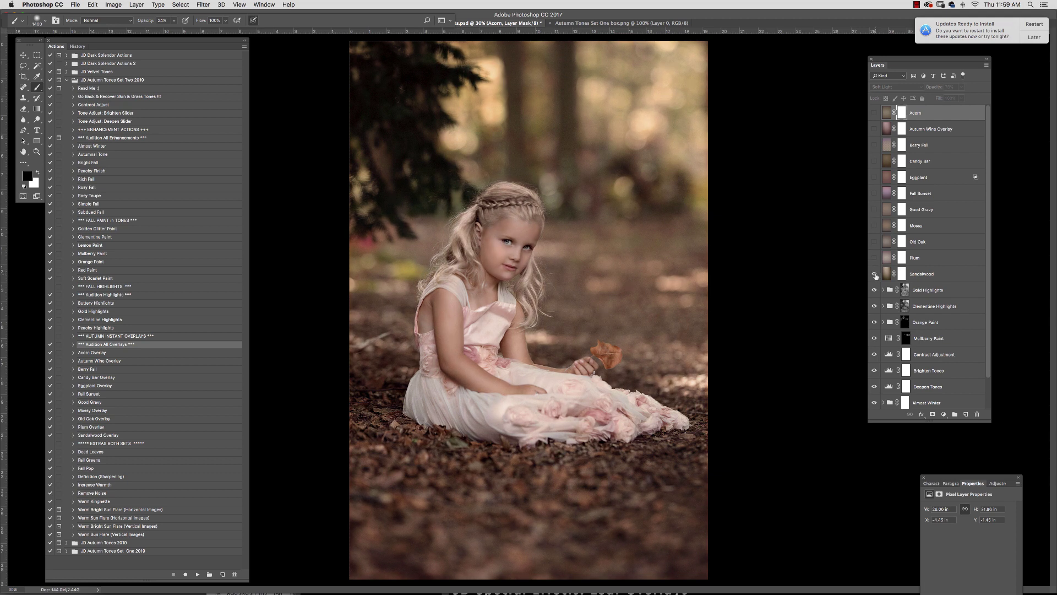
{"action": "left_click", "coordinate": [876, 275]}
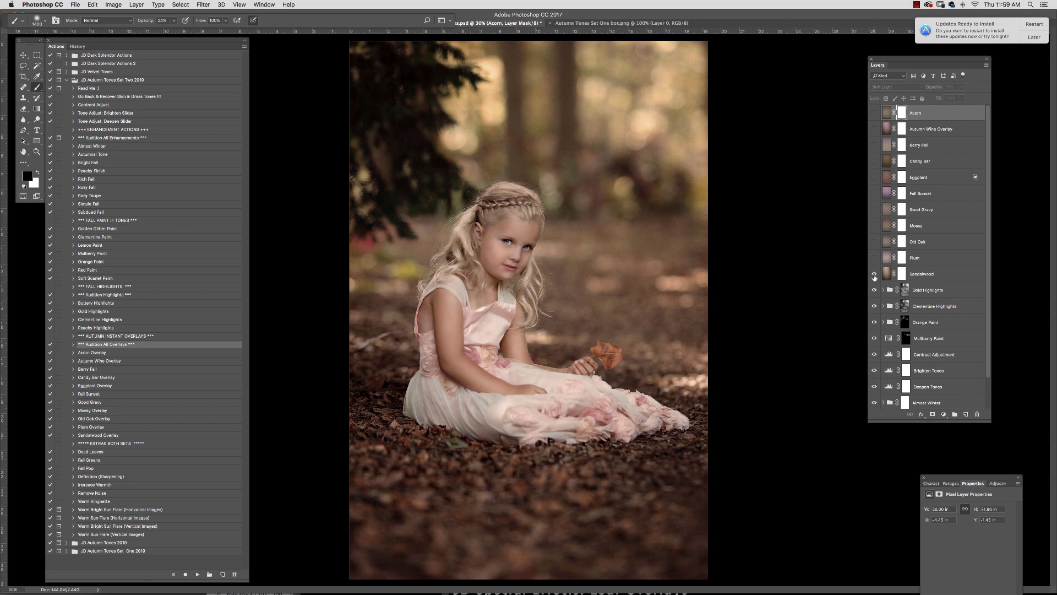
{"action": "left_click", "coordinate": [875, 276]}
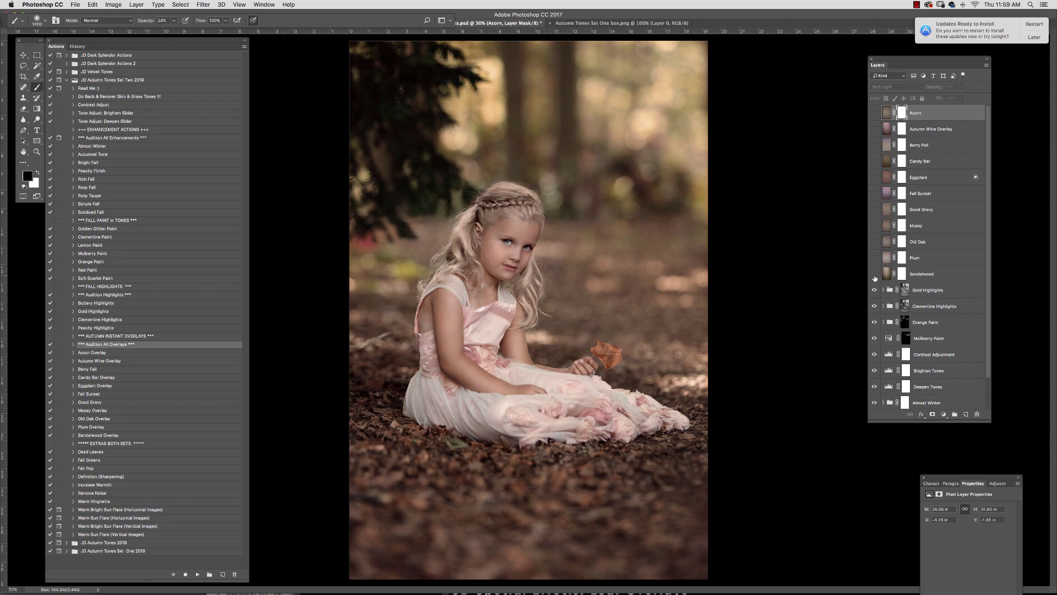
- Show the Sandalwood overlay and paint black on its mask over the girl with a resized soft brush at 24% opacity
{"action": "left_click", "coordinate": [875, 275]}
{"action": "left_click", "coordinate": [902, 274]}
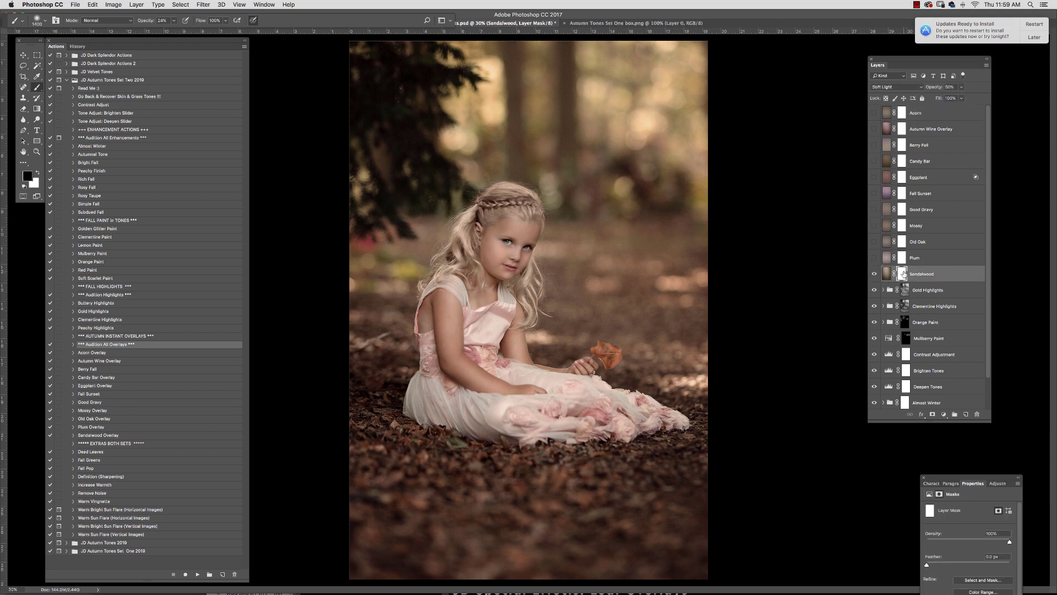
{"action": "left_click", "coordinate": [45, 20]}
{"action": "key", "text": "bracketleft"}
{"action": "key", "text": "bracketleft"}
{"action": "key", "text": "bracketleft"}
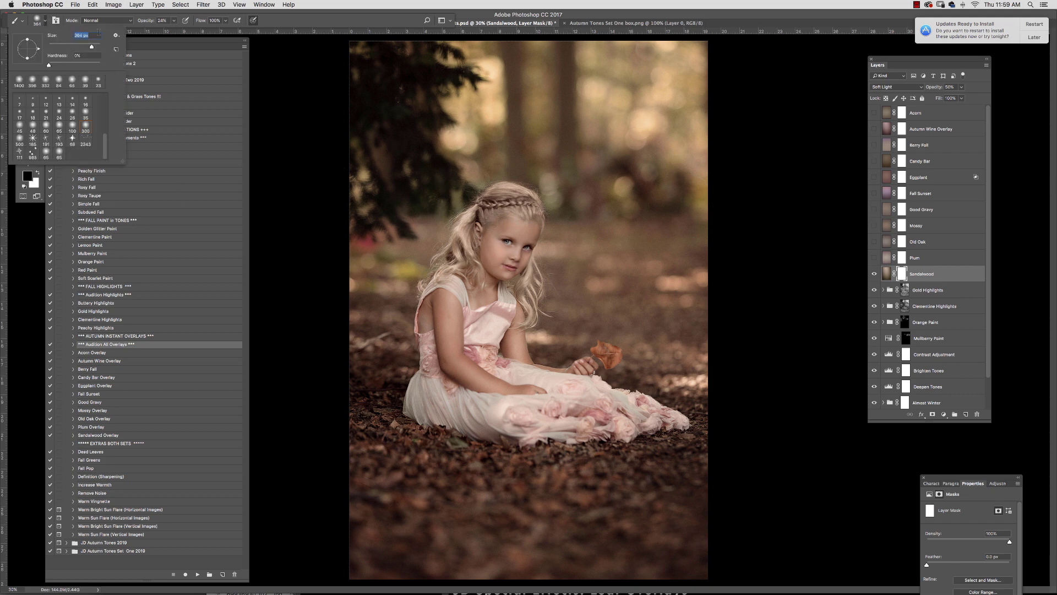
{"action": "left_click_drag", "start_coordinate": [92, 47], "coordinate": [94, 47]}
{"action": "key", "text": "Return"}
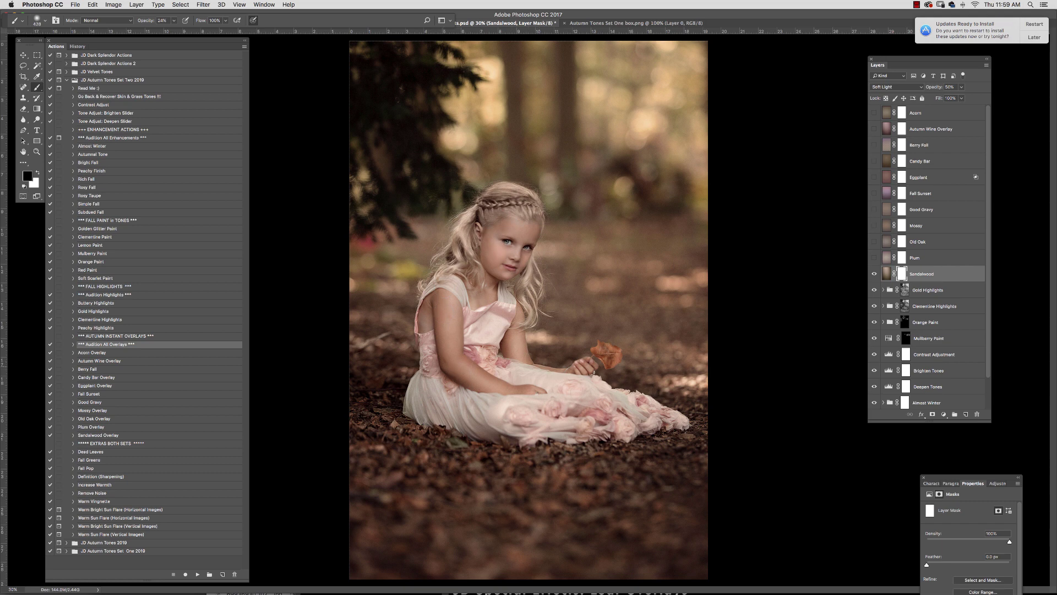
{"action": "left_click_drag", "start_coordinate": [496, 301], "coordinate": [518, 222]}
- Delete the hidden, unused overlay layers and confirm the deletion
{"action": "left_click", "coordinate": [986, 65]}
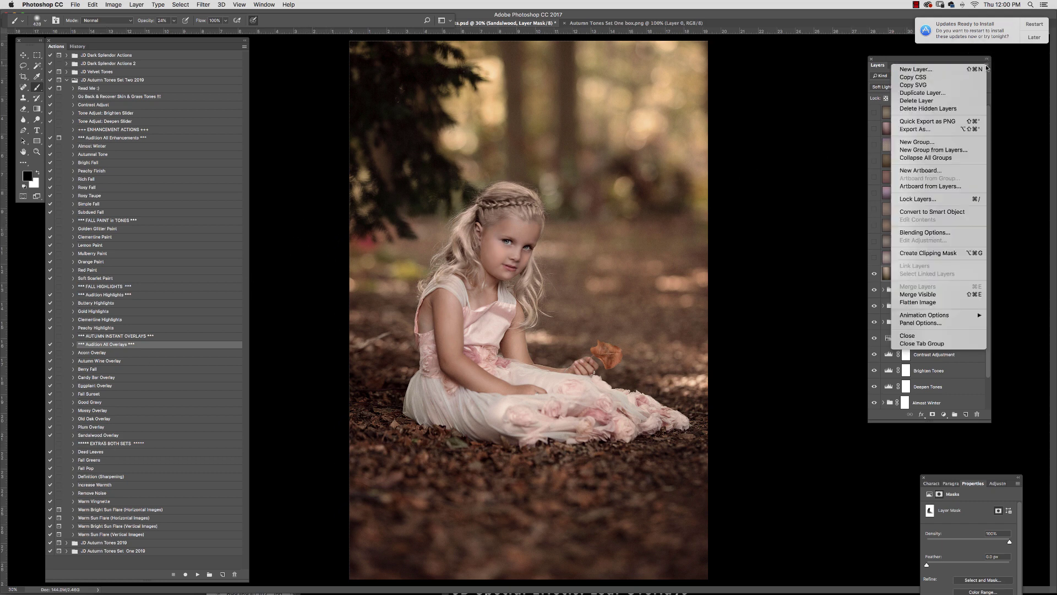
{"action": "left_click", "coordinate": [964, 108]}
{"action": "left_click", "coordinate": [604, 196]}
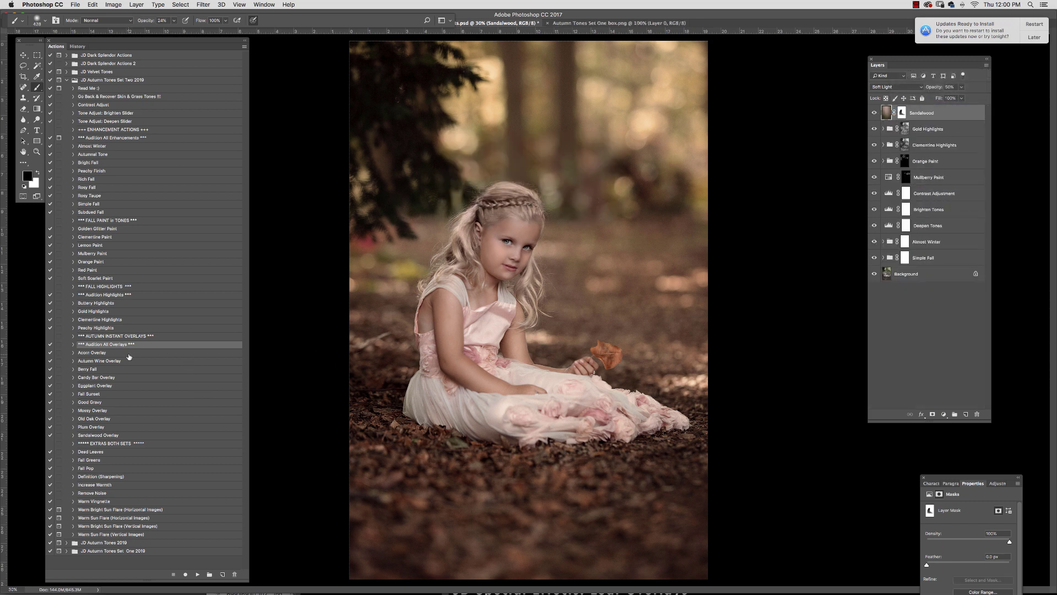
- Try the Dead Leaves action on the portrait, compare it by hiding its layer, and delete that layer
{"action": "left_click", "coordinate": [117, 444]}
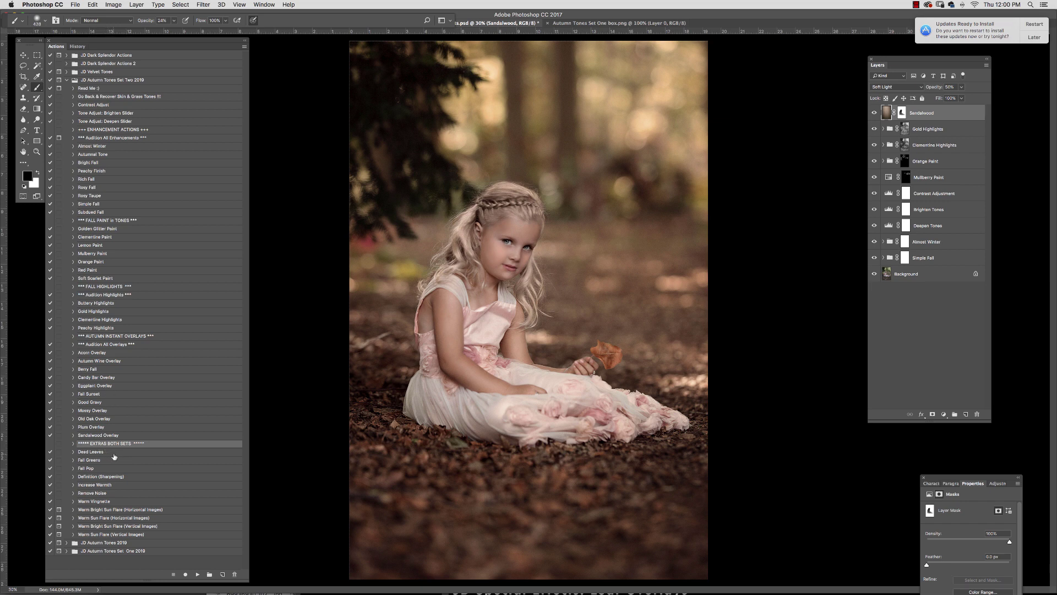
{"action": "left_click", "coordinate": [117, 452]}
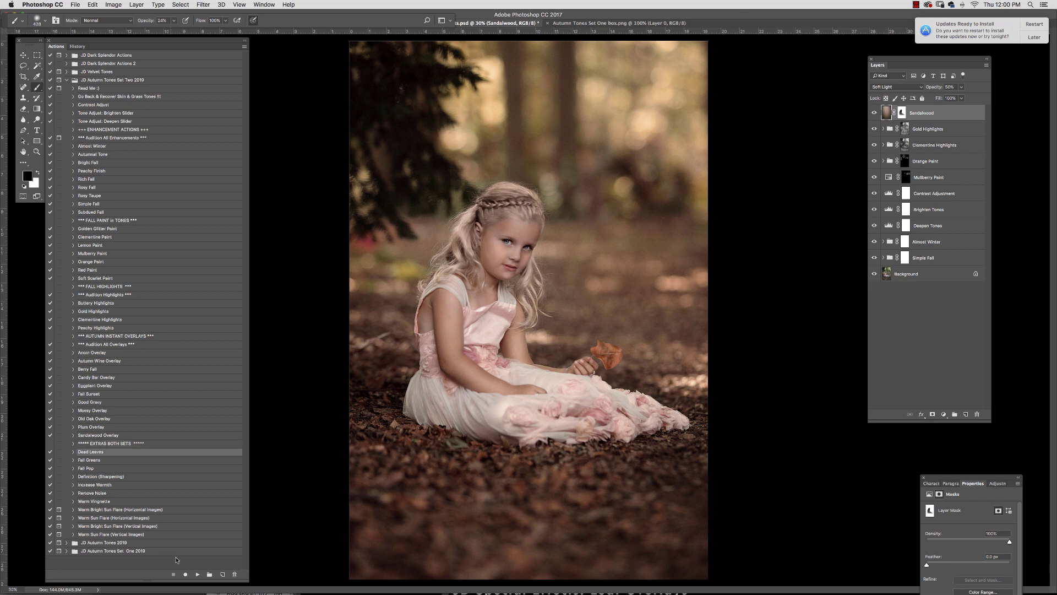
{"action": "left_click", "coordinate": [198, 574]}
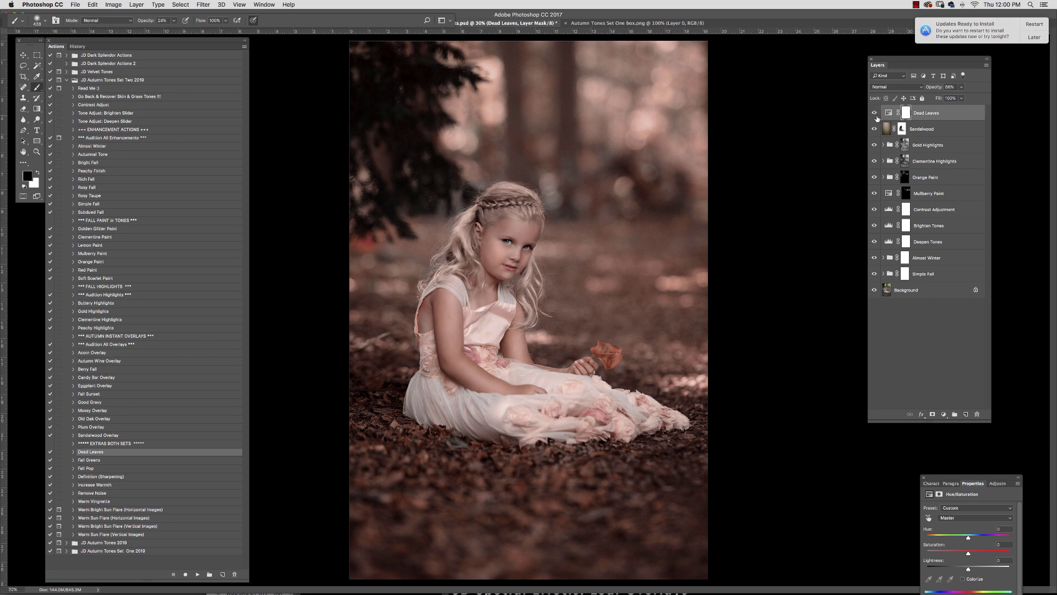
{"action": "left_click", "coordinate": [874, 113]}
{"action": "left_click_drag", "start_coordinate": [964, 117], "coordinate": [977, 414]}
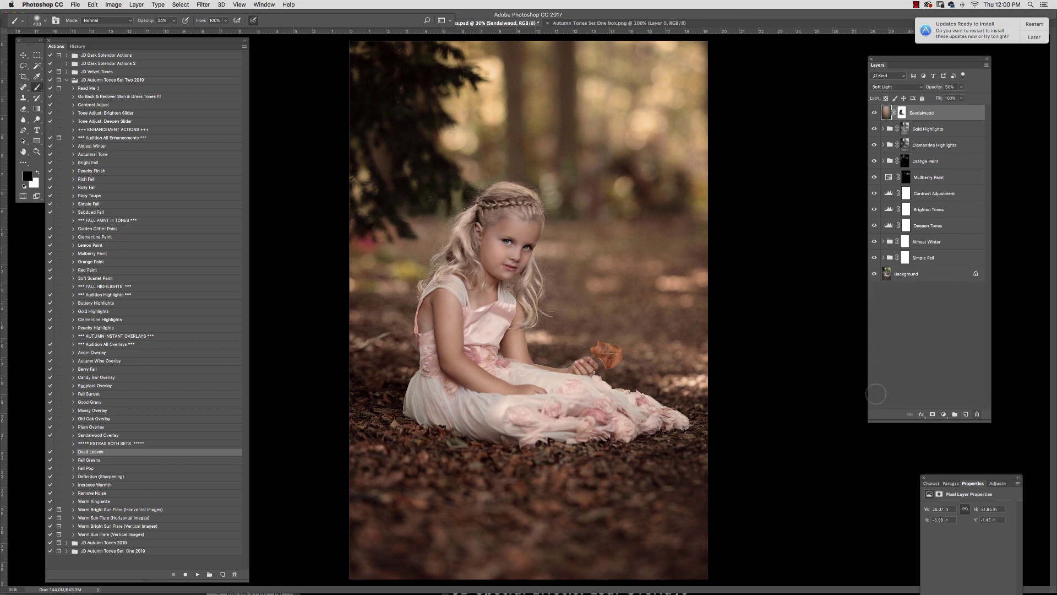
- Run the Fall Pop action and prepare a small soft brush with white as the foreground colour for its mask
{"action": "left_click", "coordinate": [98, 468]}
{"action": "left_click", "coordinate": [197, 575]}
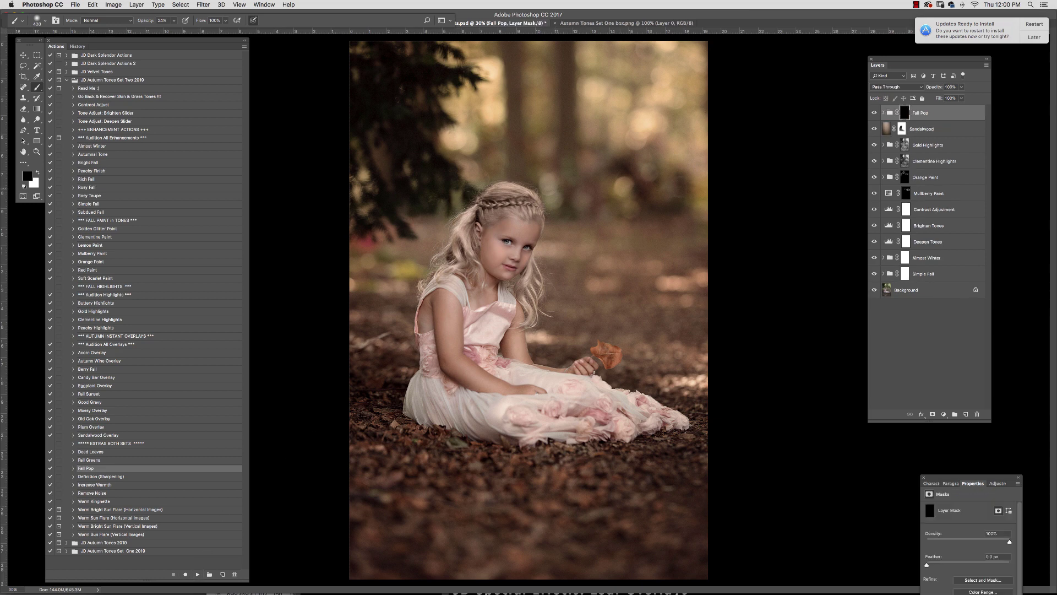
{"action": "left_click", "coordinate": [48, 22]}
{"action": "left_click_drag", "start_coordinate": [74, 48], "coordinate": [71, 47]}
{"action": "key", "text": "x"}
{"action": "key", "text": "Return"}
- Paint in white on the Fall Pop mask with soft brushes of varying size, lowering the brush opacity to 10%
{"action": "left_click", "coordinate": [48, 22]}
{"action": "left_click_drag", "start_coordinate": [71, 47], "coordinate": [93, 46]}
{"action": "key", "text": "Return"}
{"action": "left_click", "coordinate": [45, 20]}
{"action": "left_click_drag", "start_coordinate": [71, 45], "coordinate": [66, 45]}
{"action": "left_click", "coordinate": [174, 21]}
{"action": "left_click_drag", "start_coordinate": [174, 30], "coordinate": [168, 30]}
{"action": "left_click", "coordinate": [45, 21]}
{"action": "left_click_drag", "start_coordinate": [66, 46], "coordinate": [76, 47]}
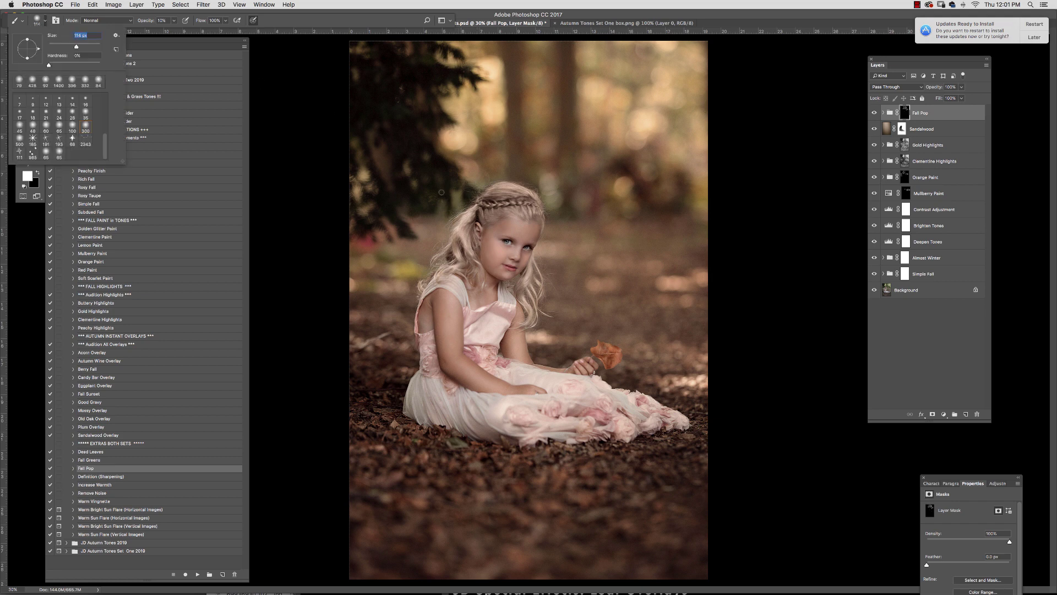
{"action": "key", "text": "Return"}
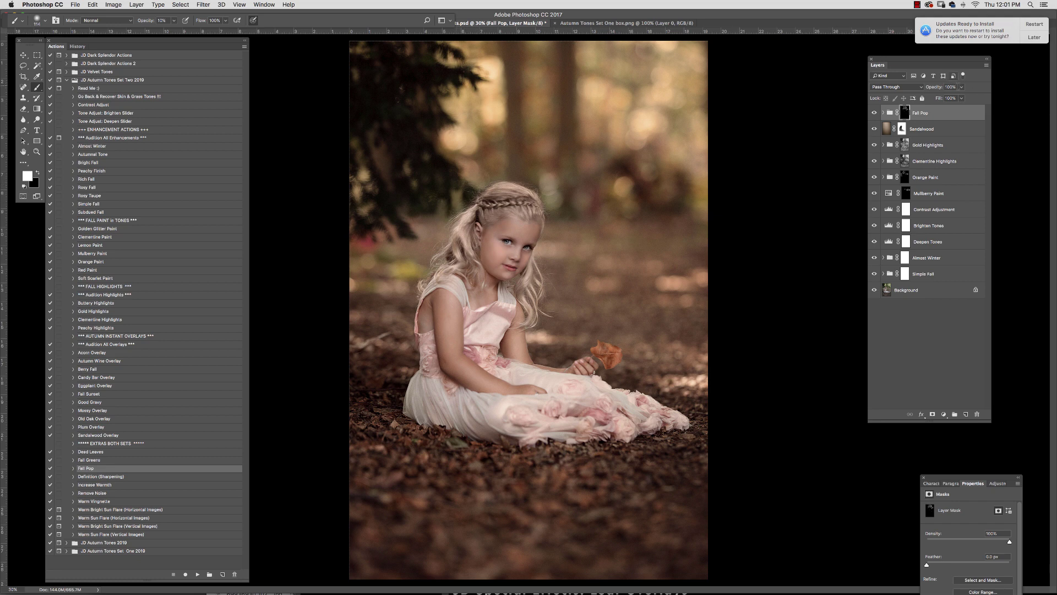
- Set the Fall Pop group's opacity to 81% and run the Definition (Sharpening) action
{"action": "left_click", "coordinate": [961, 87]}
{"action": "left_click_drag", "start_coordinate": [962, 97], "coordinate": [954, 97]}
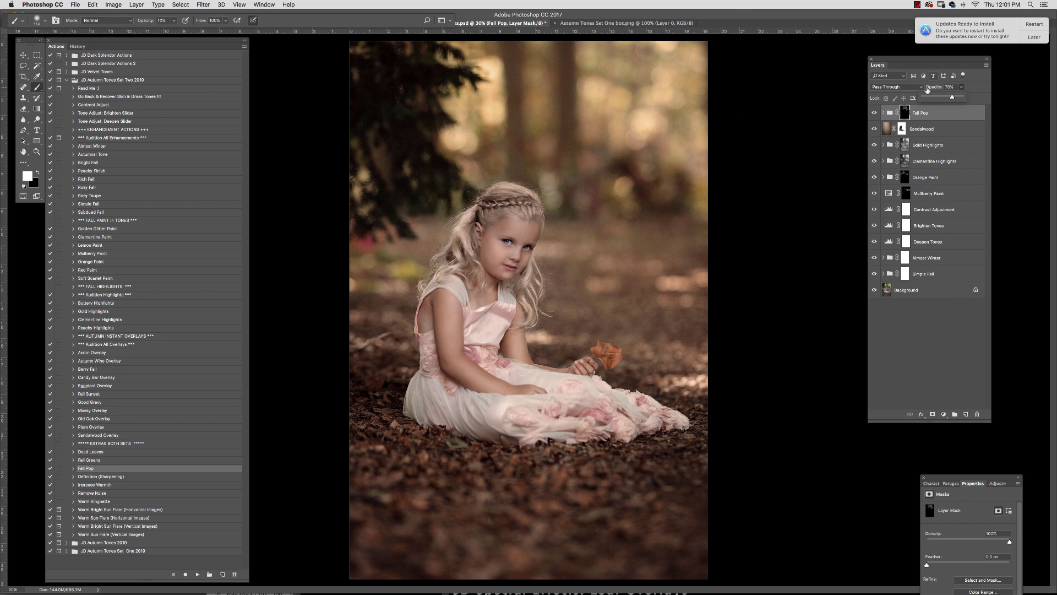
{"action": "mouse_move", "coordinate": [956, 96]}
{"action": "left_mouse_down"}
{"action": "mouse_move", "coordinate": [938, 100]}
{"action": "mouse_move", "coordinate": [955, 104]}
{"action": "left_mouse_up"}
{"action": "left_click", "coordinate": [121, 477]}
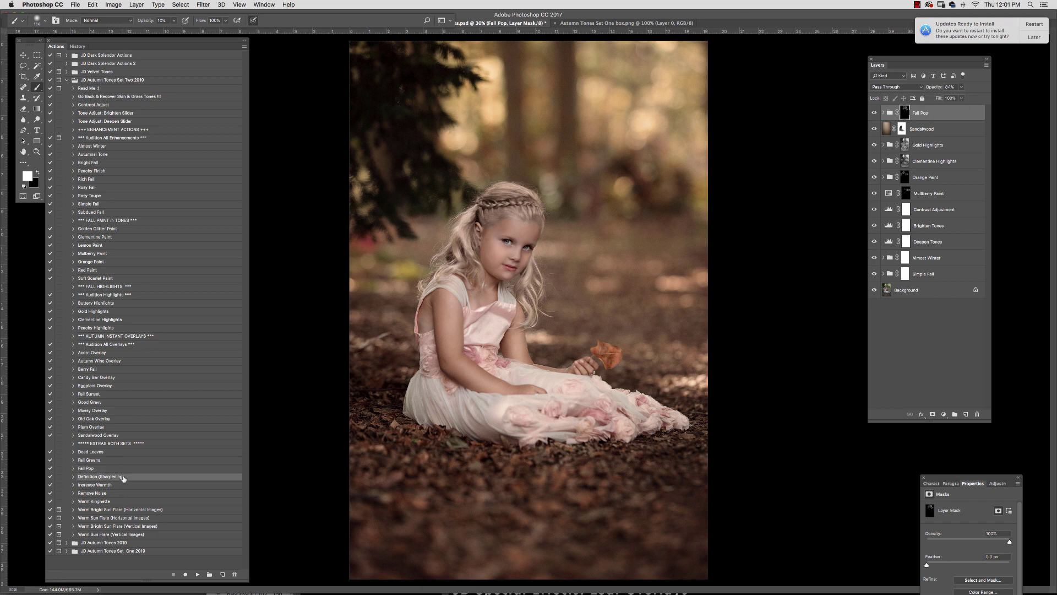
{"action": "left_click", "coordinate": [198, 574]}
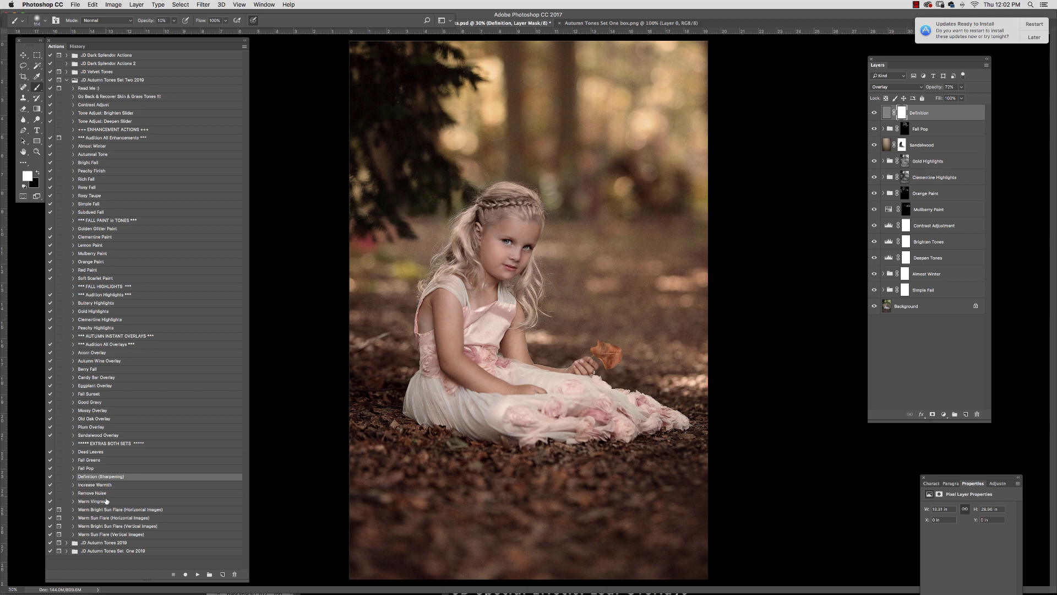
{"action": "left_click", "coordinate": [106, 493]}
{"action": "left_click", "coordinate": [113, 502]}
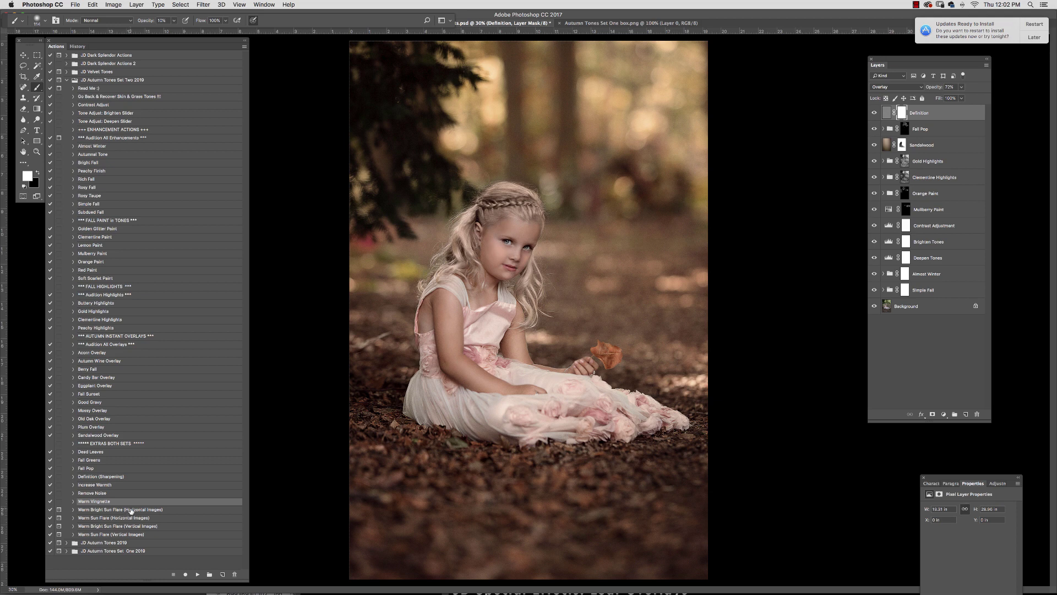
{"action": "left_click", "coordinate": [131, 510]}
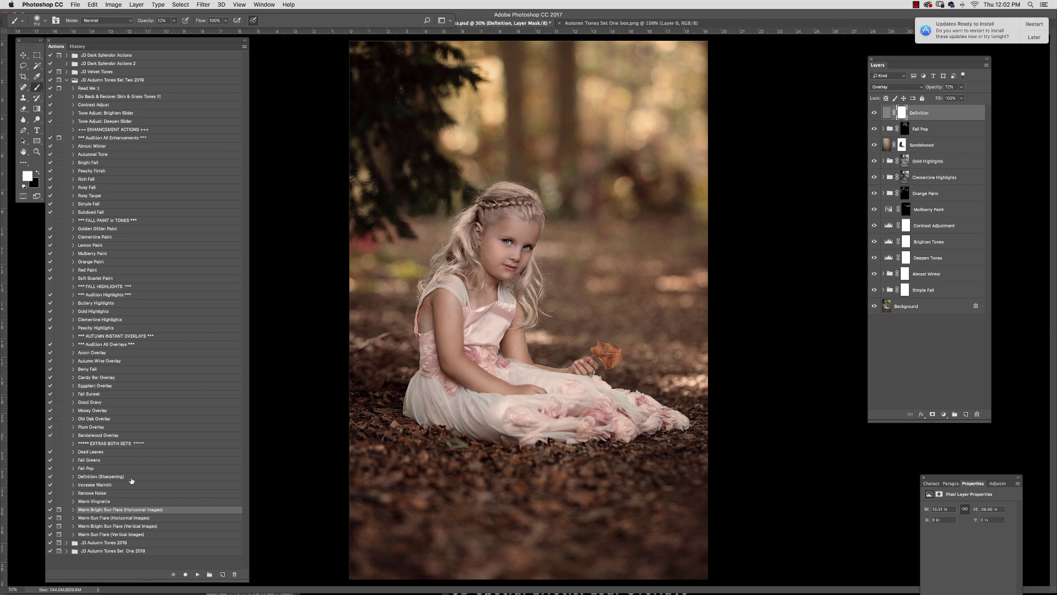
- Run Warm Bright Sun Flare (Vertical Images), move the flare to the photo's upper-right corner and hide its layer
{"action": "left_click", "coordinate": [135, 528]}
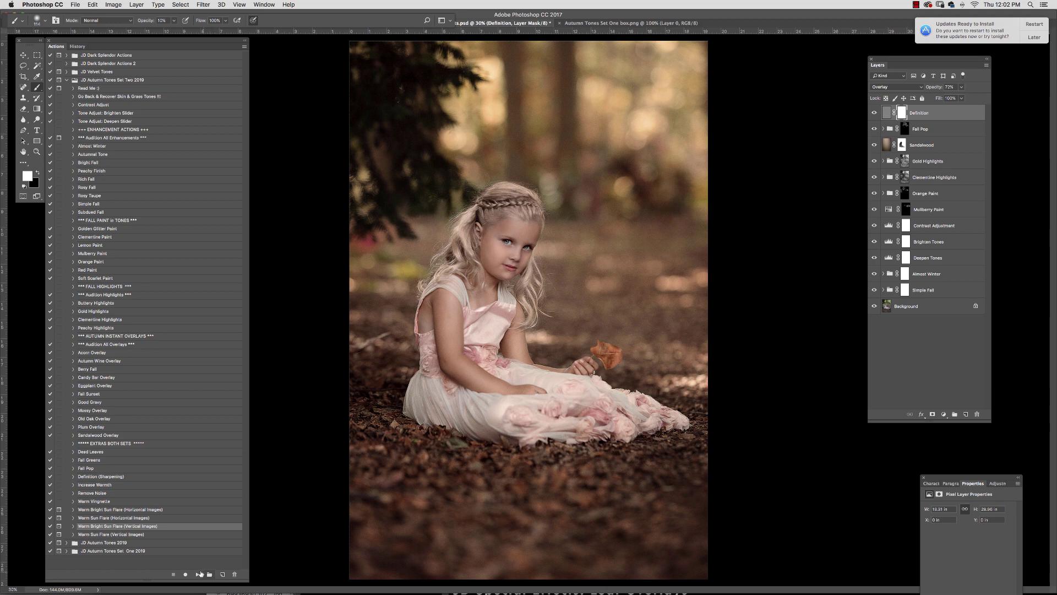
{"action": "left_click", "coordinate": [198, 574]}
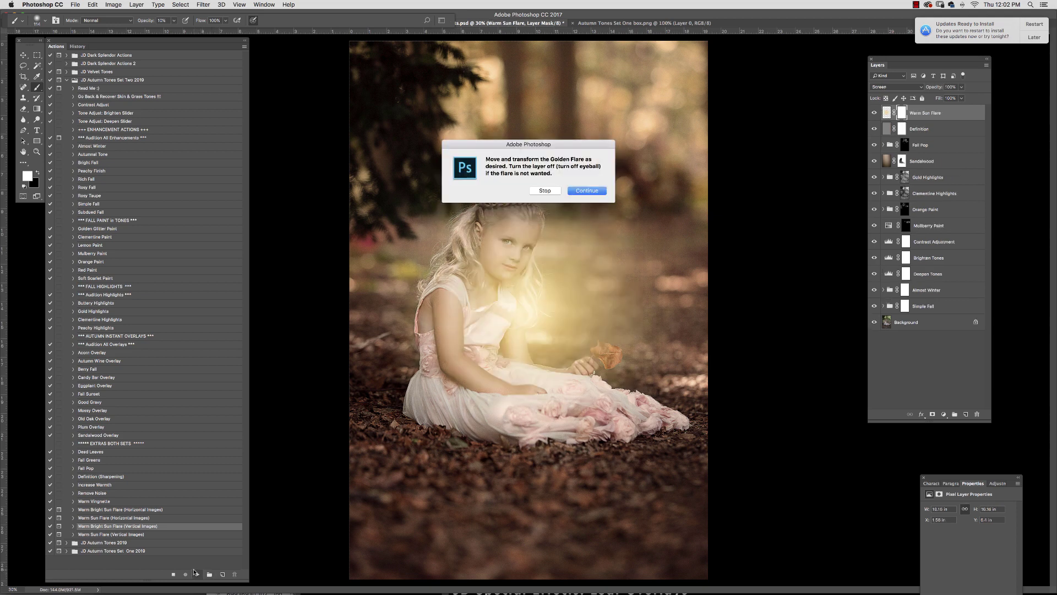
{"action": "left_click", "coordinate": [600, 191]}
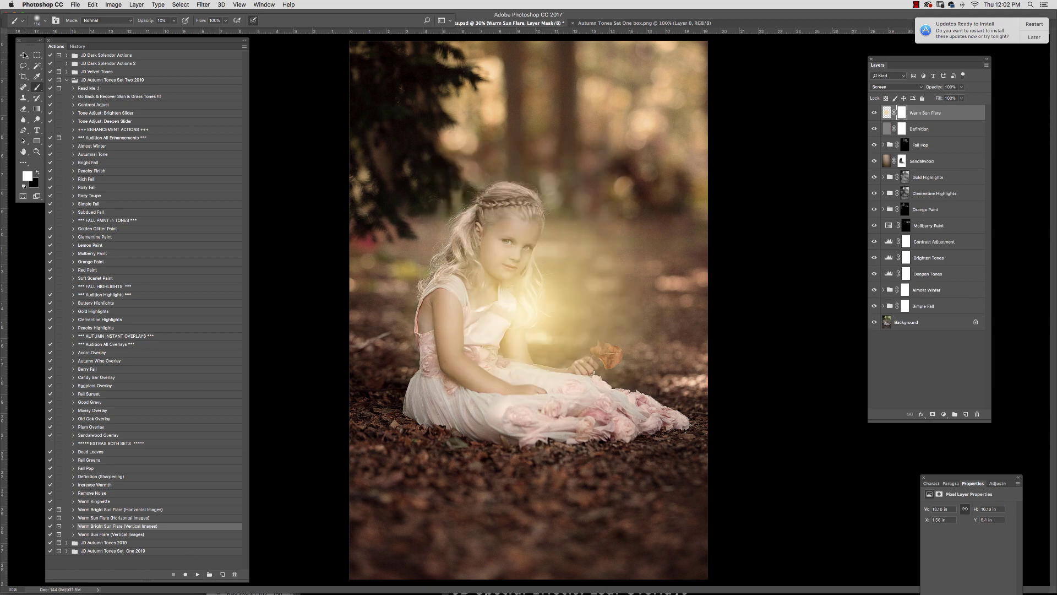
{"action": "left_click_drag", "start_coordinate": [575, 309], "coordinate": [698, 63]}
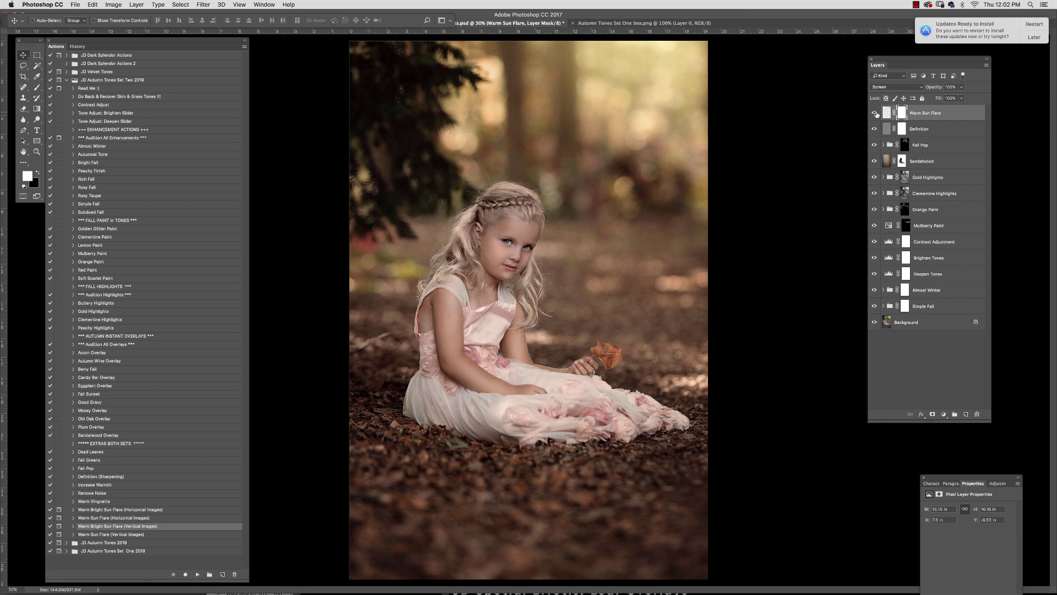
{"action": "left_click", "coordinate": [875, 113]}
- Run Warm Sun Flare (Vertical Images), move the softer flare to the photo's upper-right edge and hide its layer
{"action": "left_click", "coordinate": [129, 534]}
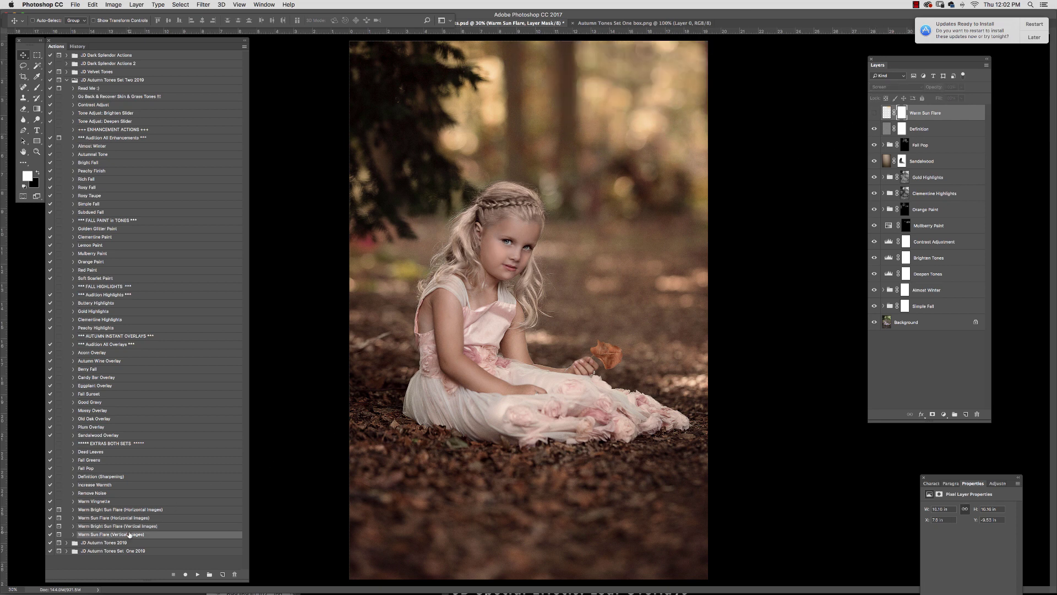
{"action": "left_click", "coordinate": [197, 574]}
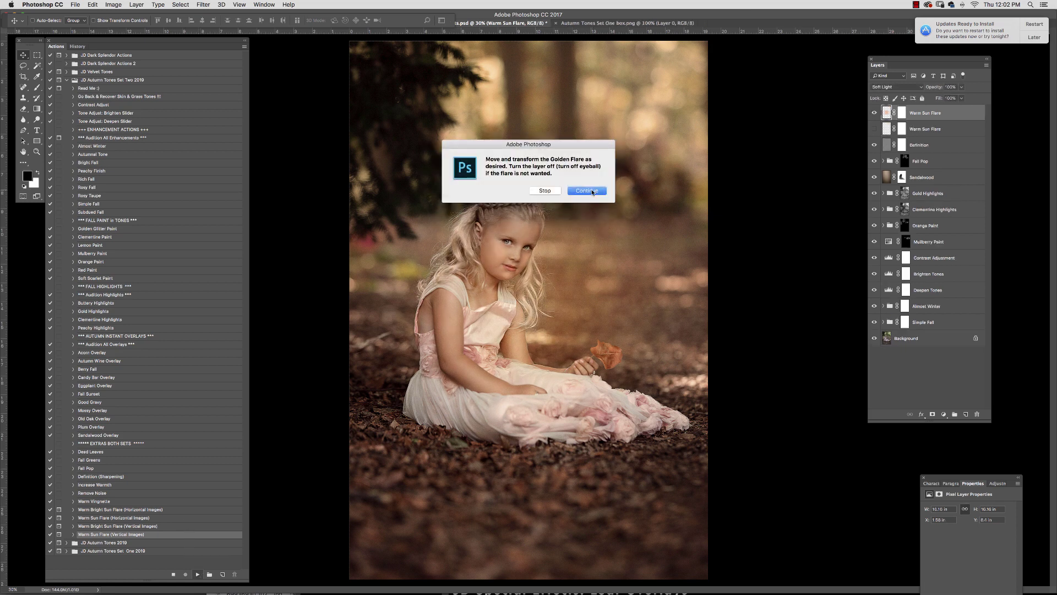
{"action": "left_click", "coordinate": [587, 190]}
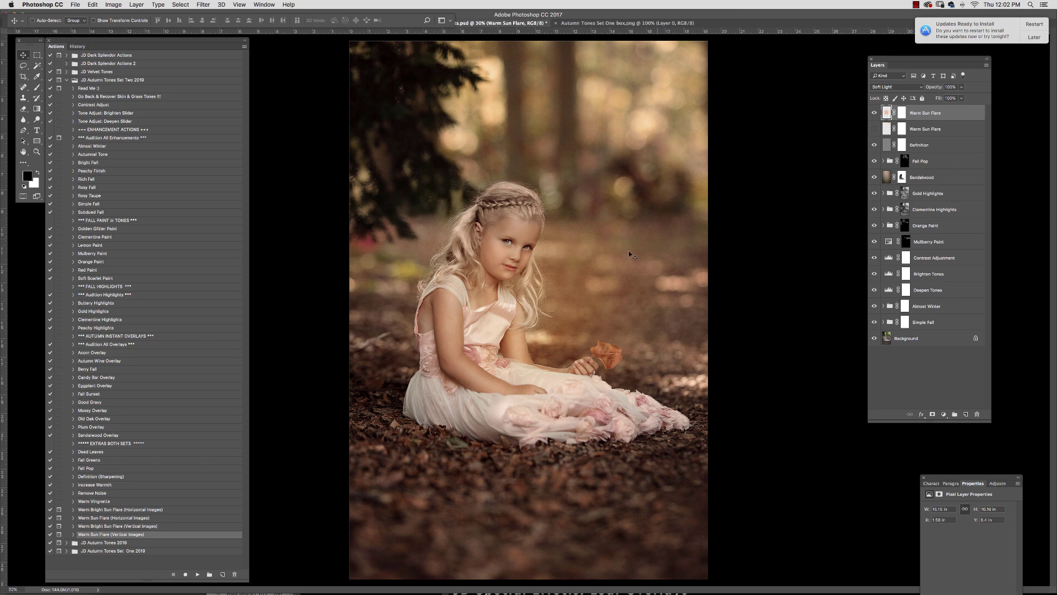
{"action": "left_click_drag", "start_coordinate": [609, 287], "coordinate": [706, 115]}
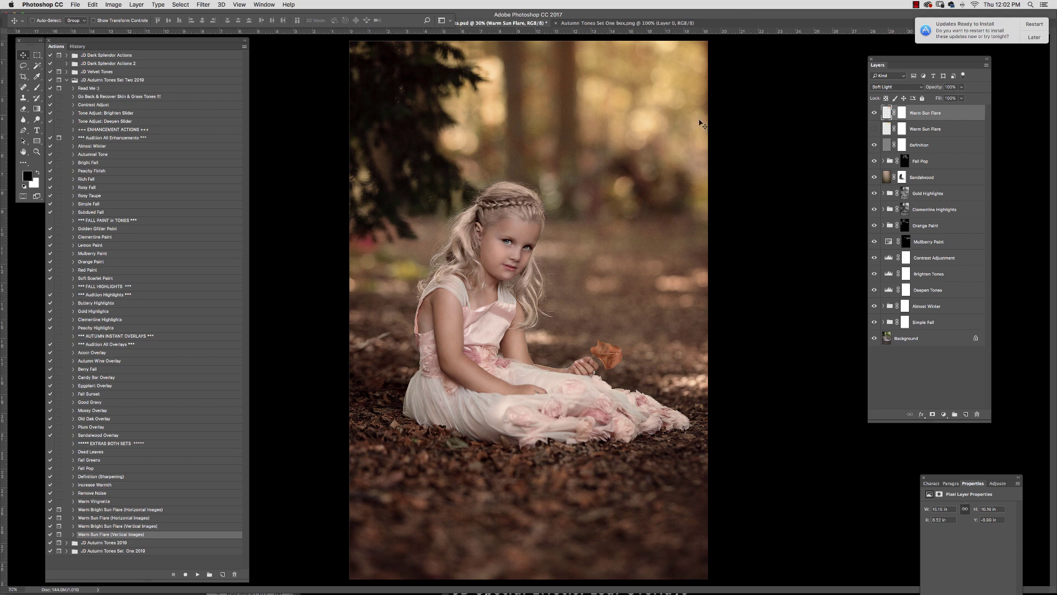
{"action": "left_click", "coordinate": [874, 113]}
- Show the bright, Screen-mode Warm Sun Flare layer, enlarge it slightly with Free Transform and set its opacity to 77%
{"action": "left_click", "coordinate": [874, 129]}
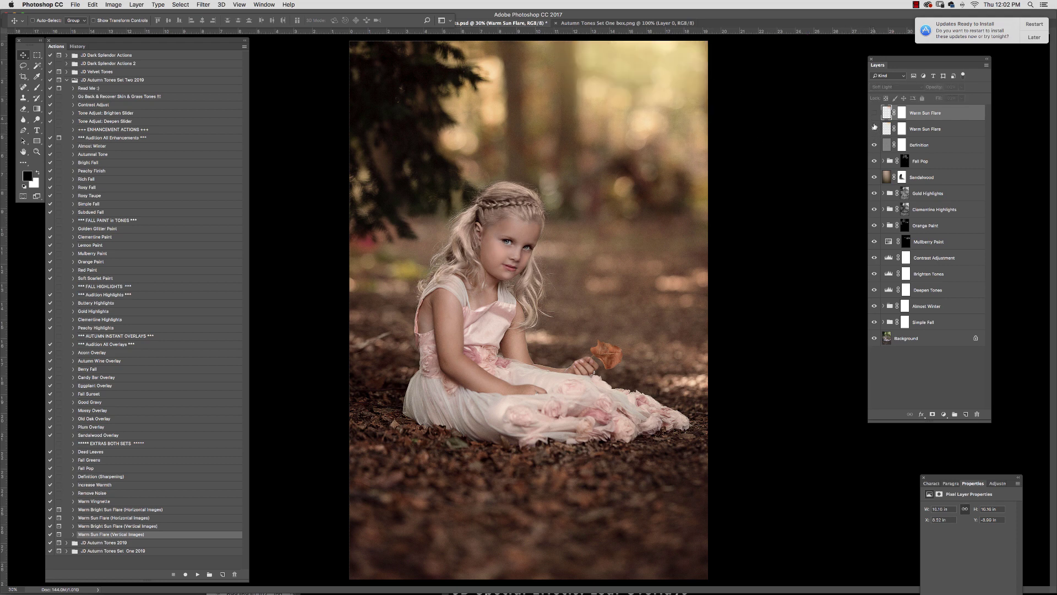
{"action": "left_click", "coordinate": [914, 130]}
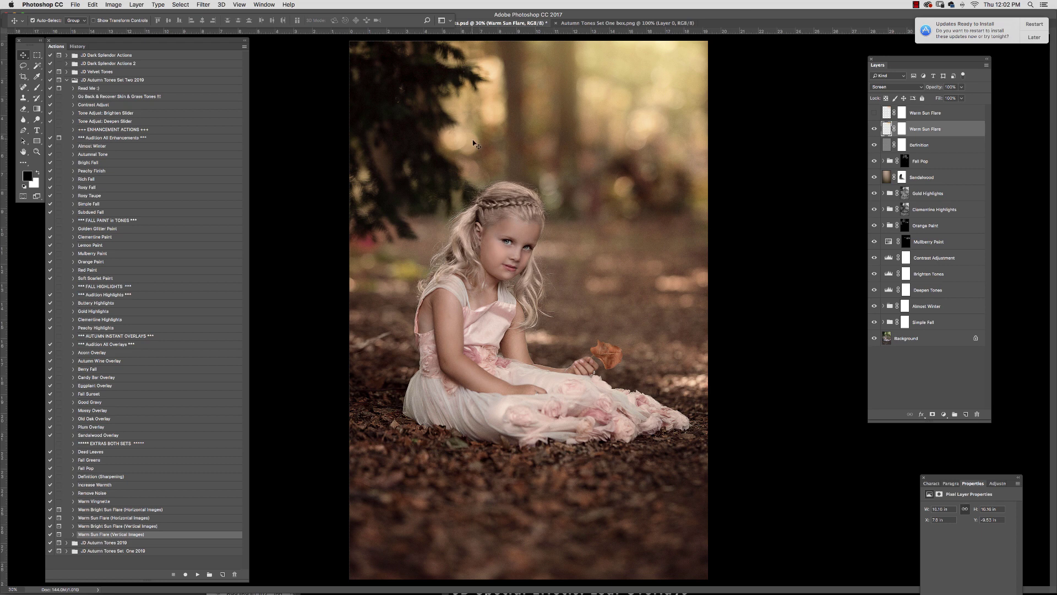
{"action": "key", "text": "super+t"}
{"action": "left_click_drag", "start_coordinate": [495, 164], "coordinate": [546, 225]}
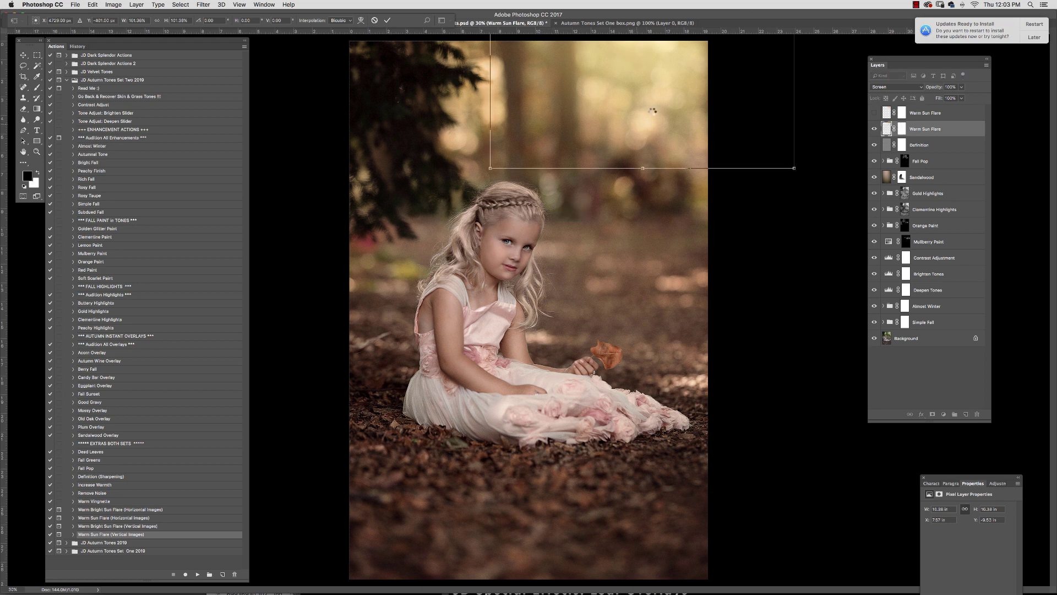
{"action": "key", "text": "Return"}
{"action": "mouse_move", "coordinate": [959, 90]}
{"action": "left_mouse_down"}
{"action": "mouse_move", "coordinate": [951, 98]}
{"action": "mouse_move", "coordinate": [972, 96]}
{"action": "mouse_move", "coordinate": [953, 98]}
{"action": "left_mouse_up"}
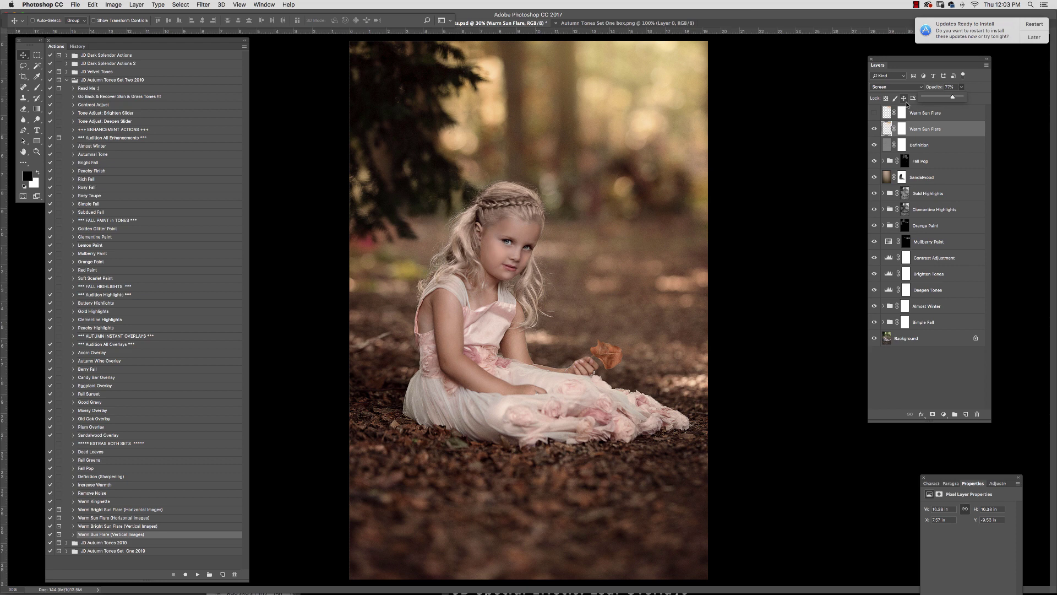
{"action": "left_click", "coordinate": [915, 4]}
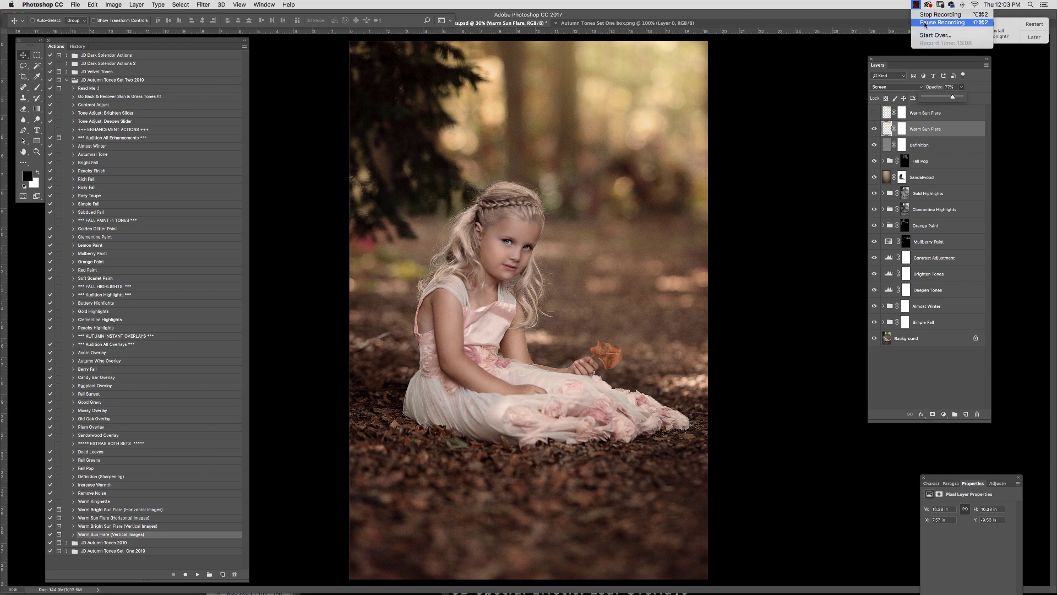